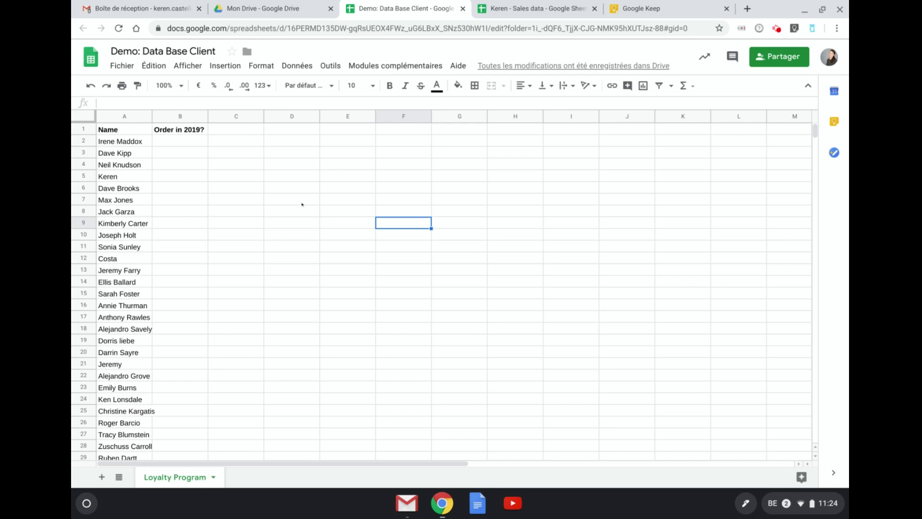
Examine the Loyalty Program client list, including its customer names and the empty "Order in 2019?" column
scroll(112, 205, "down", 5)
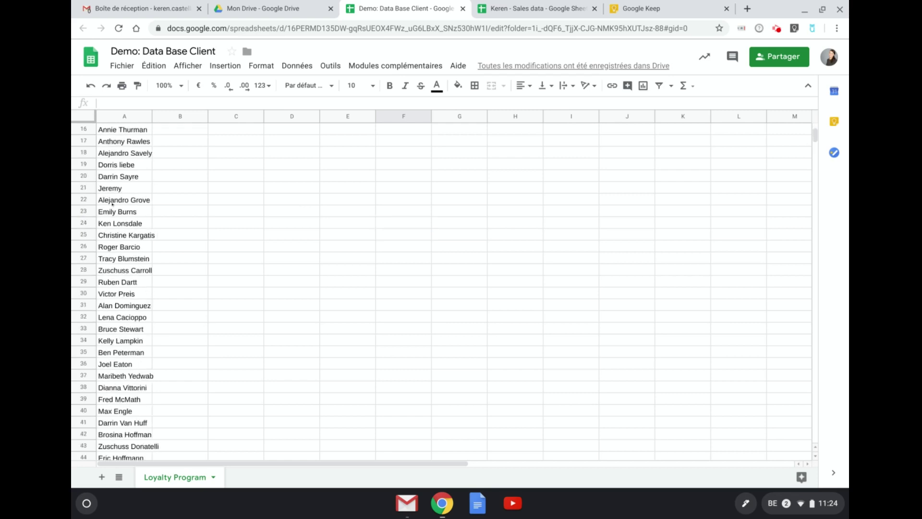
scroll(112, 204, "up", 5)
scroll(454, 291, "down", 12)
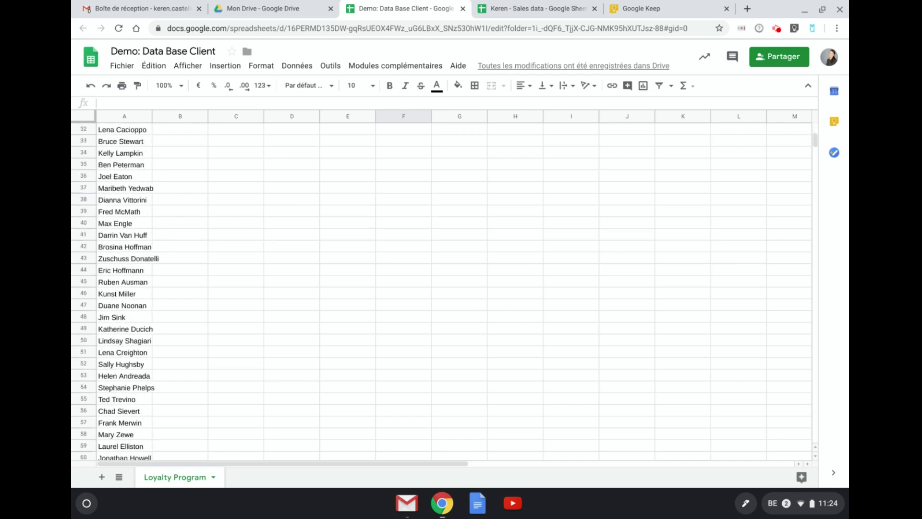
scroll(454, 292, "up", 12)
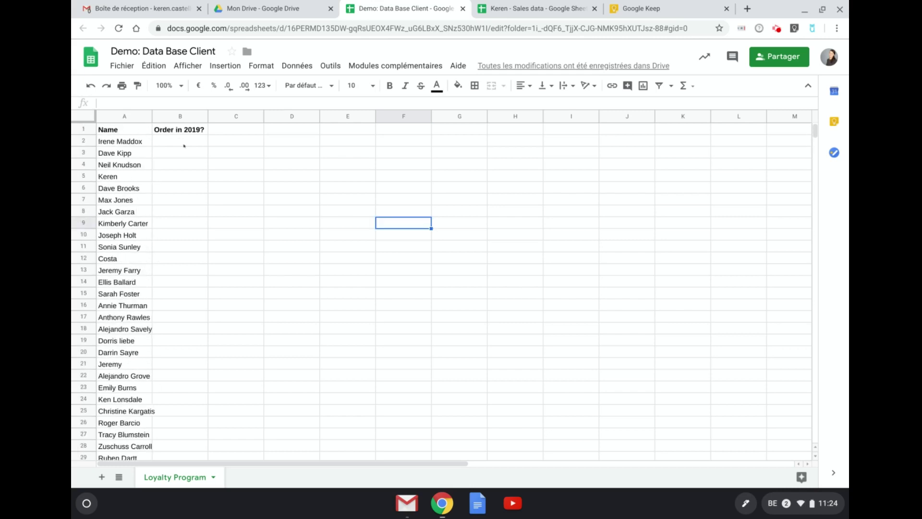
left_click(188, 129)
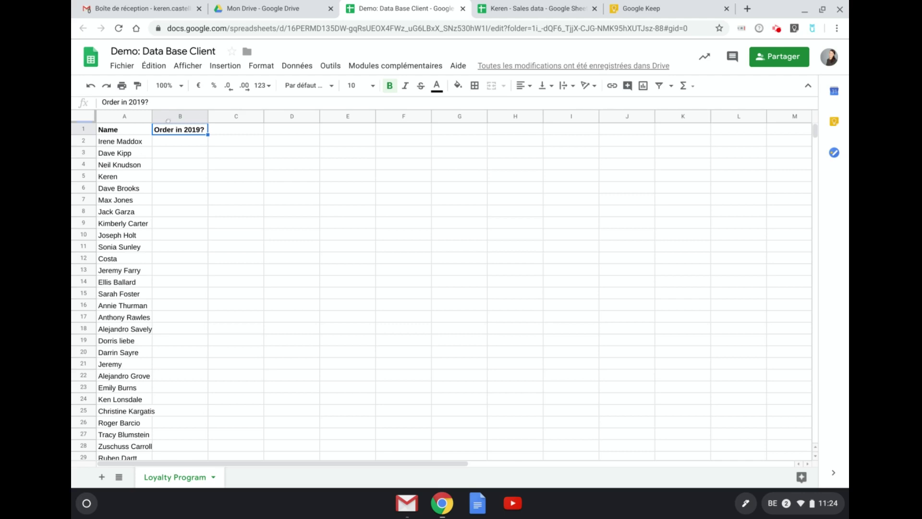
left_click(171, 116)
left_click(219, 181)
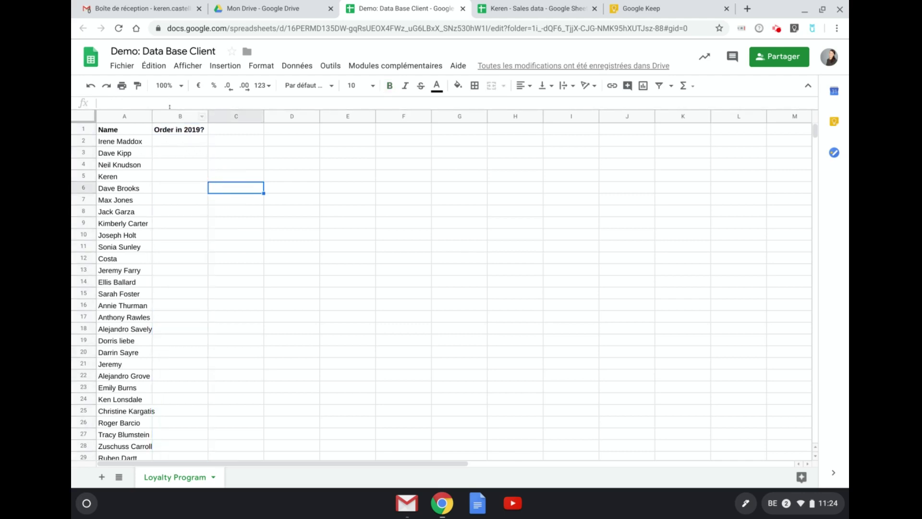
Switch to the Sales data spreadsheet and examine the order ID, Customer Name and "order?" columns of the Orders sheet
left_click(548, 4)
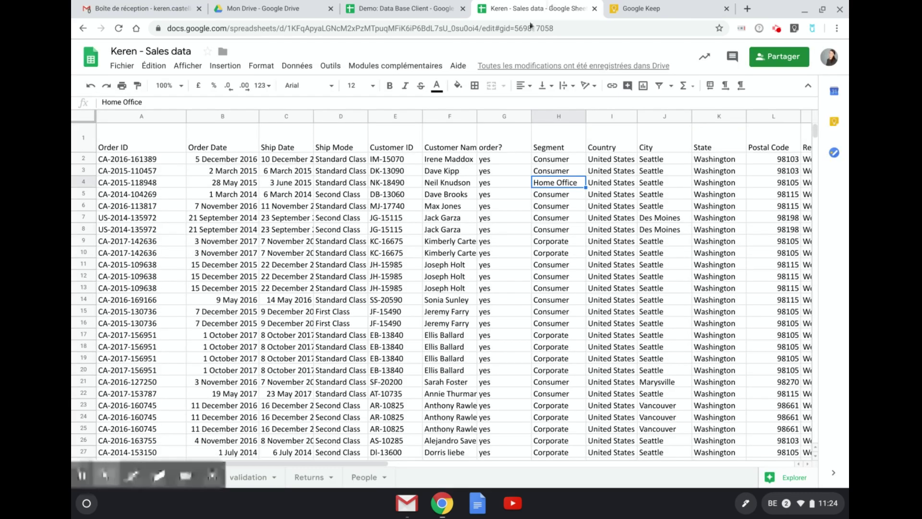
left_click(137, 449)
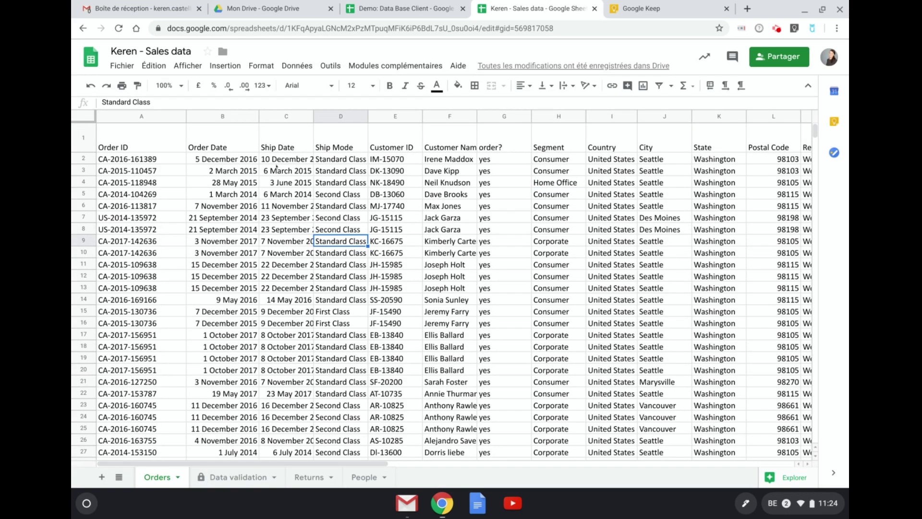
left_click(130, 159)
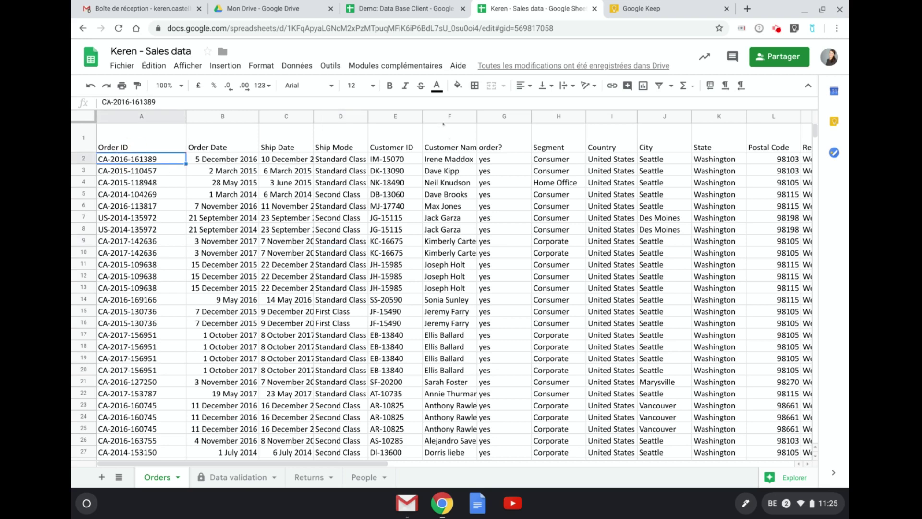
left_click(450, 117)
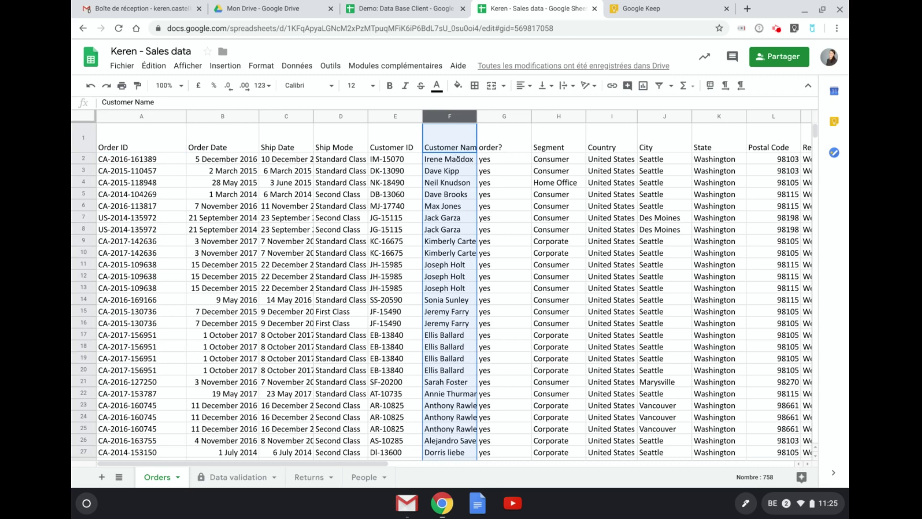
left_click(462, 161)
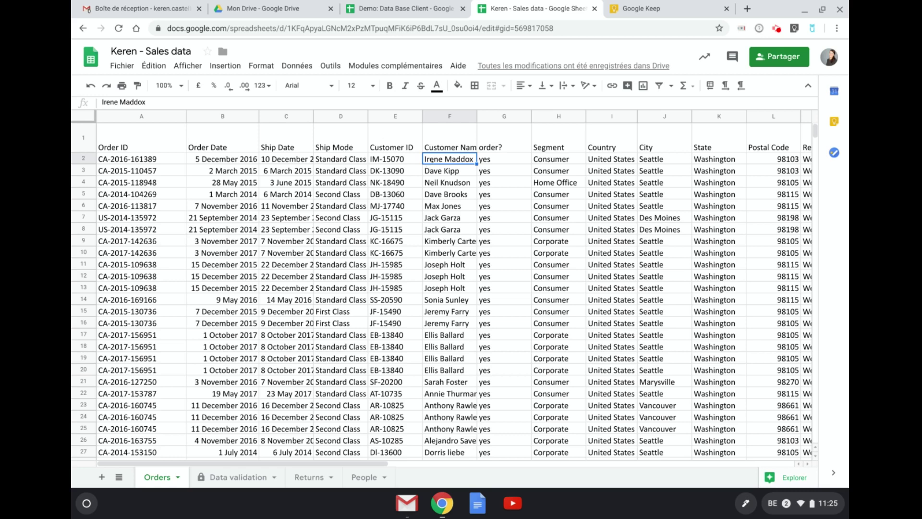
left_click(448, 116)
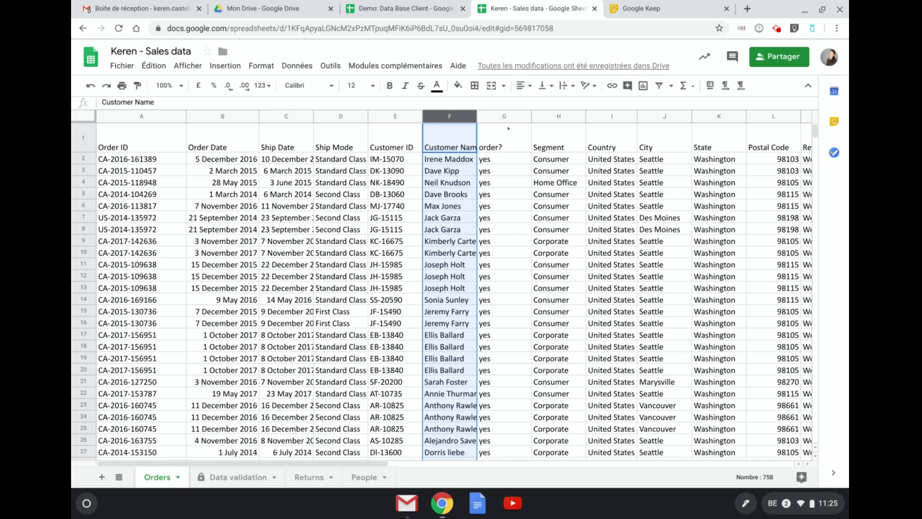
left_click(504, 116)
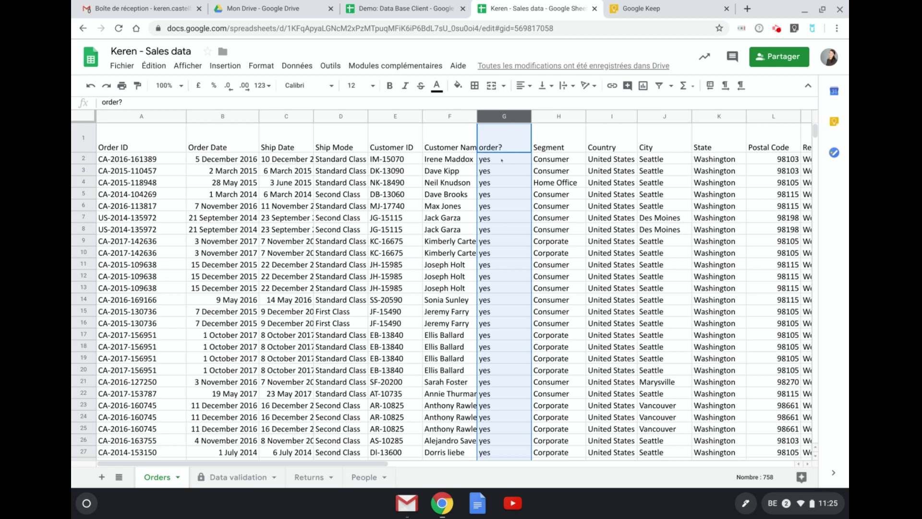
left_click(502, 160)
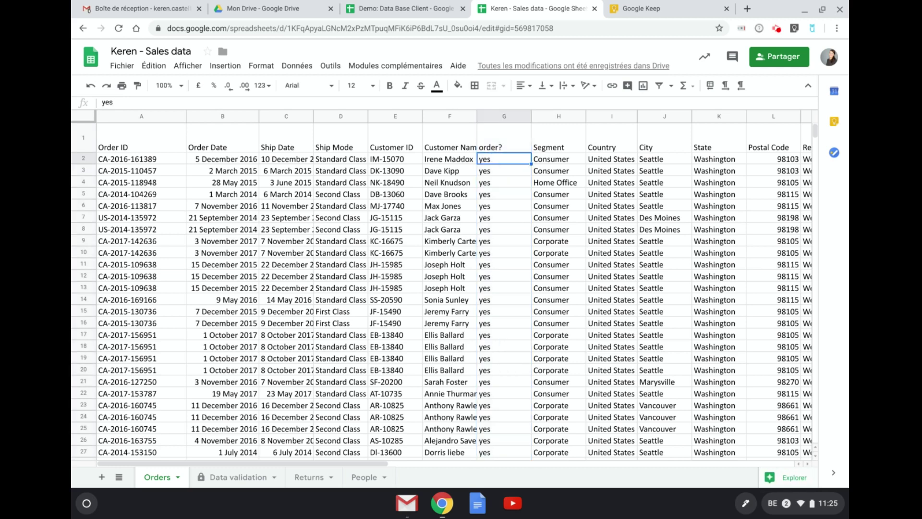
Compare customer names with their "order?" values in the Orders sheet, including the repeated customer in rows 17 to 20
left_click(462, 159)
left_click(498, 163)
left_click(430, 334)
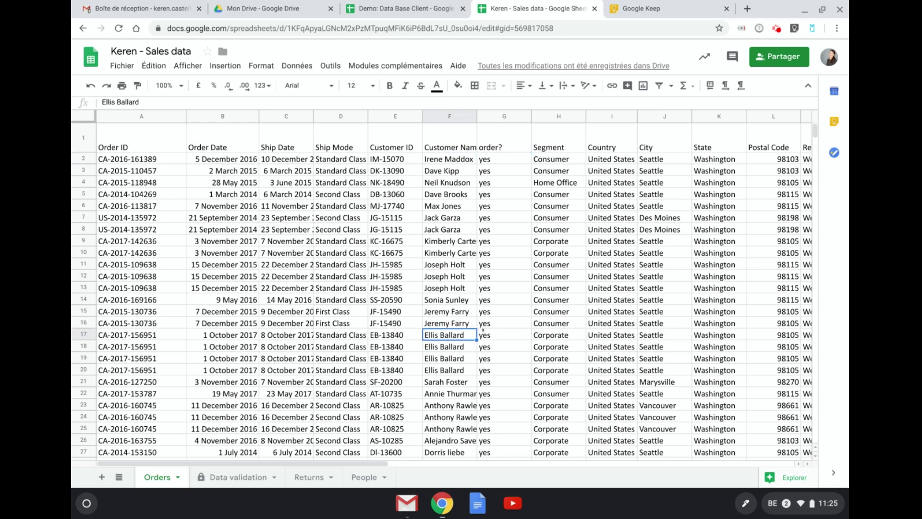
left_click_drag(465, 335, 486, 370)
left_click(485, 369)
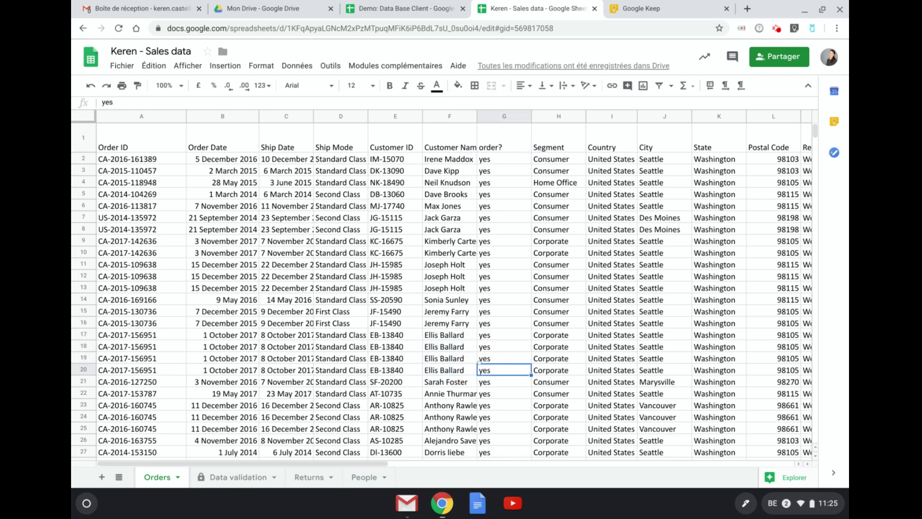
left_click_drag(465, 335, 472, 375)
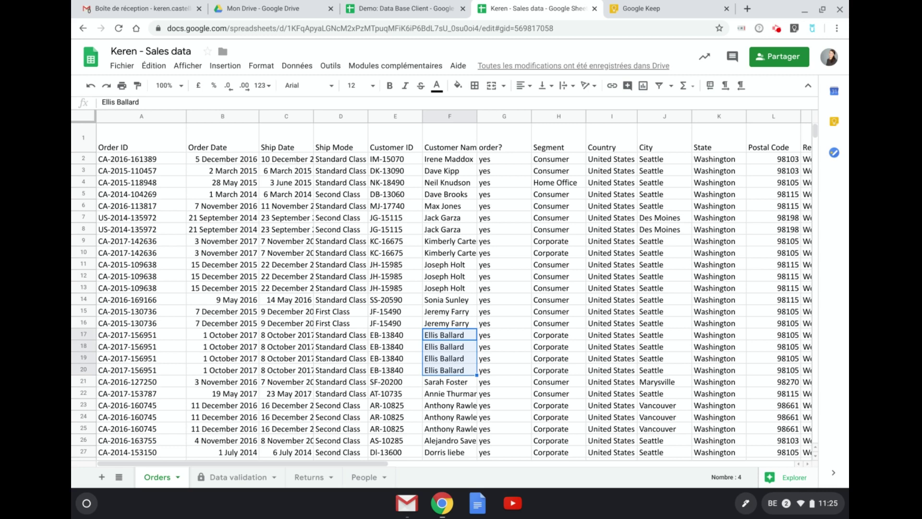
In cell B2 of the Demo: Data Base Client spreadsheet, begin the formula =importrange(" under "Order in 2019?"
left_click(403, 8)
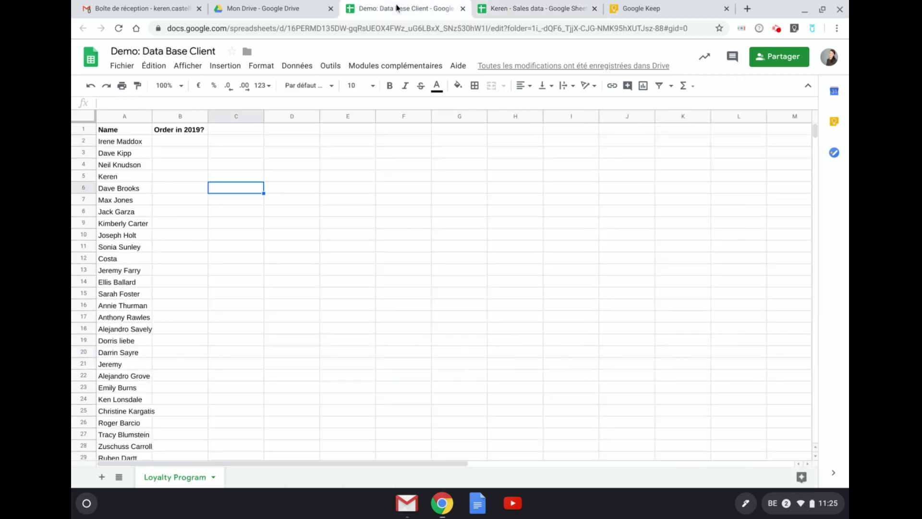
left_click(170, 140)
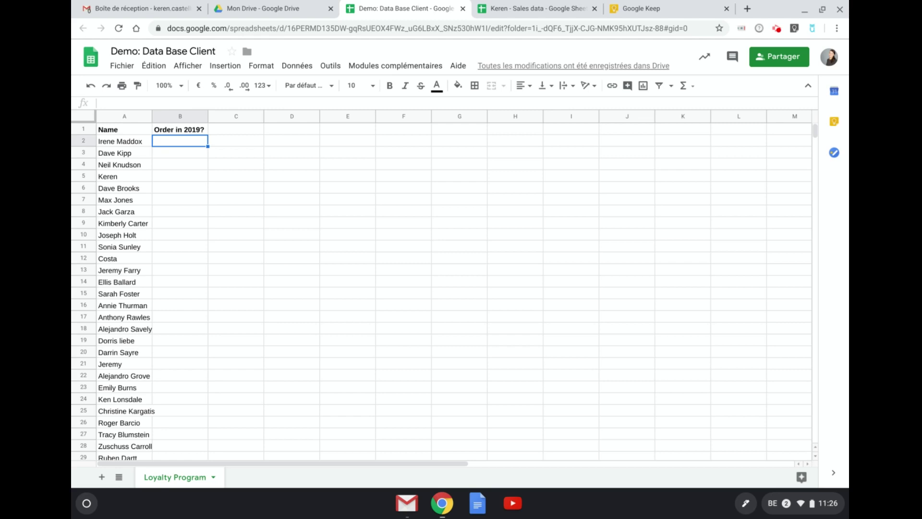
type("=")
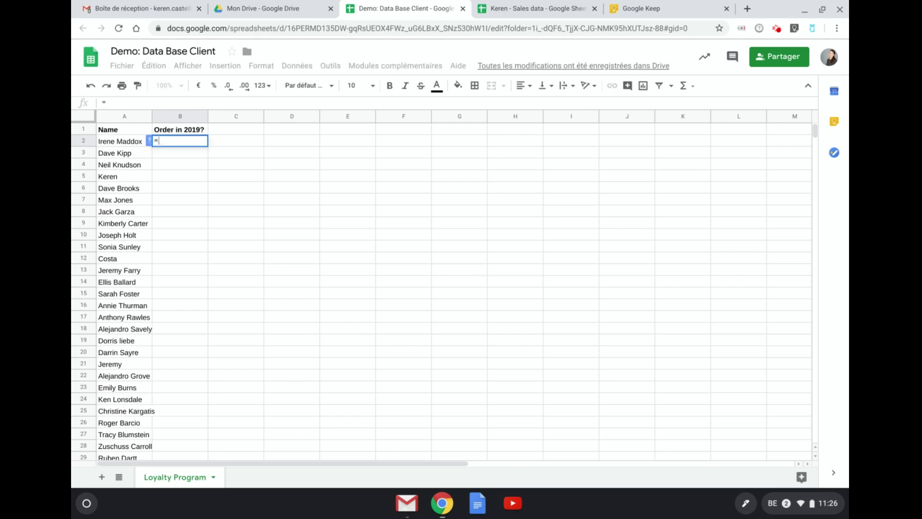
type("importran")
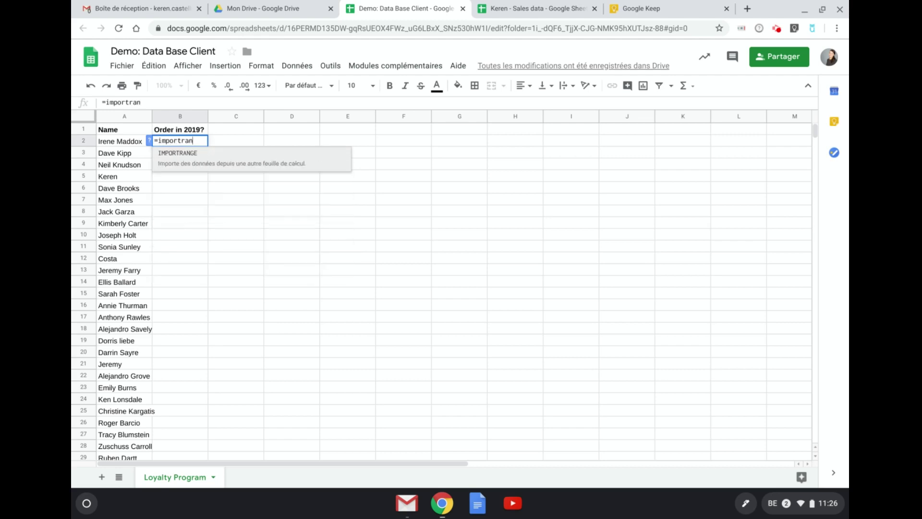
type("ge(")
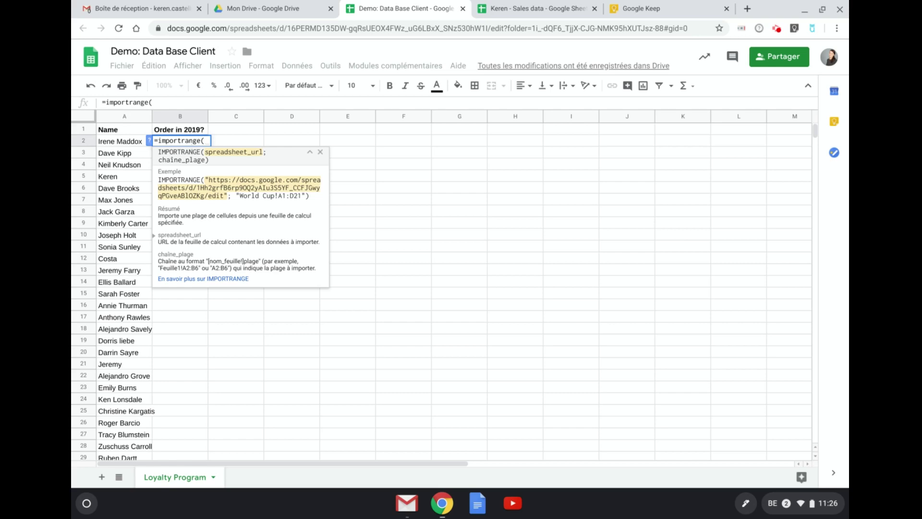
type("\"")
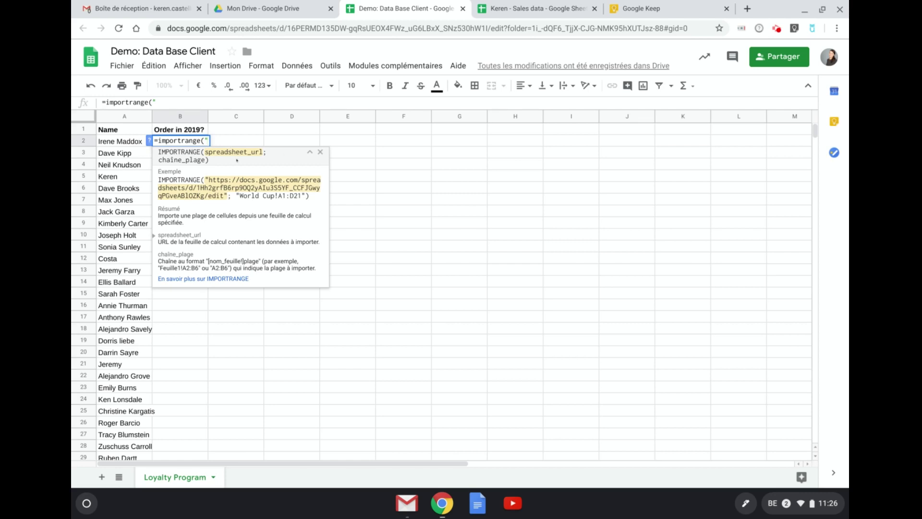
Copy the Sales data spreadsheet's URL into the importrange formula as its first argument, closed with a quotation mark and a semicolon
left_click(548, 7)
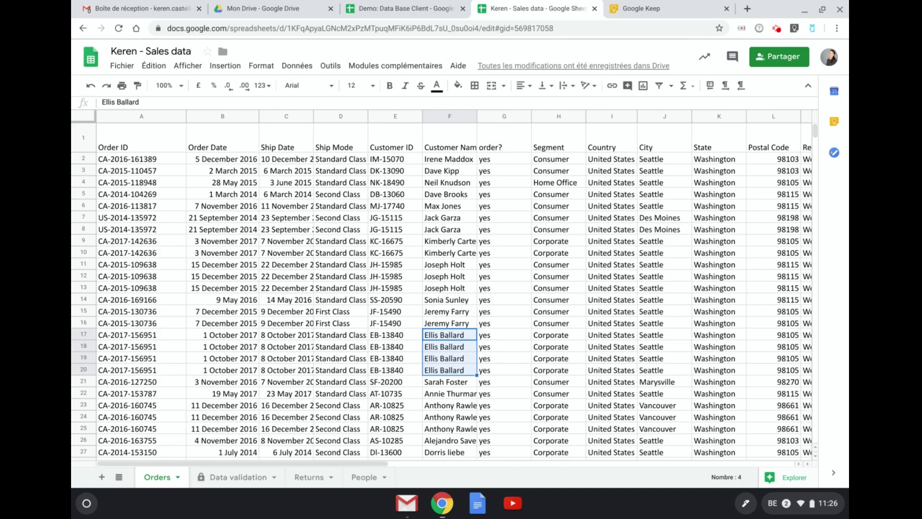
left_click(337, 28)
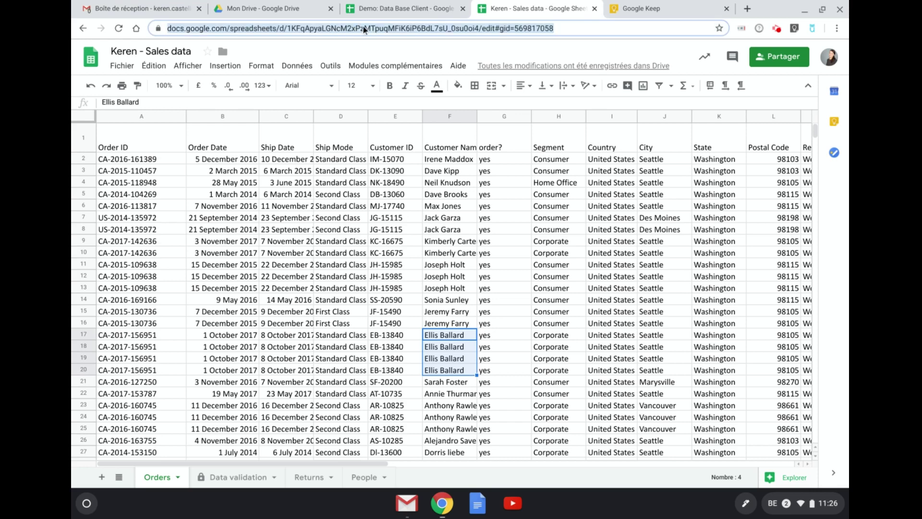
key("ctrl+c")
left_click(404, 8)
key("ctrl+v")
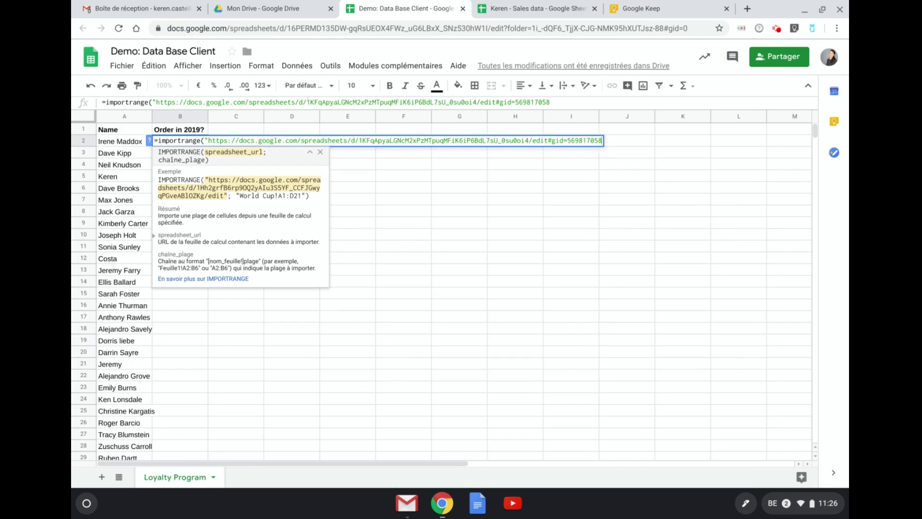
type("\";")
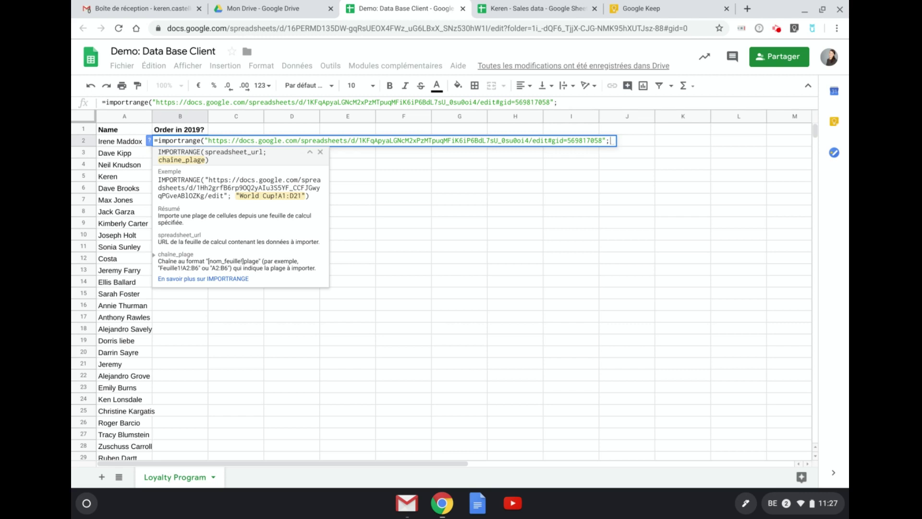
Check the source sheet's name and start the formula's range argument with "Orders!A1:
left_click(525, 10)
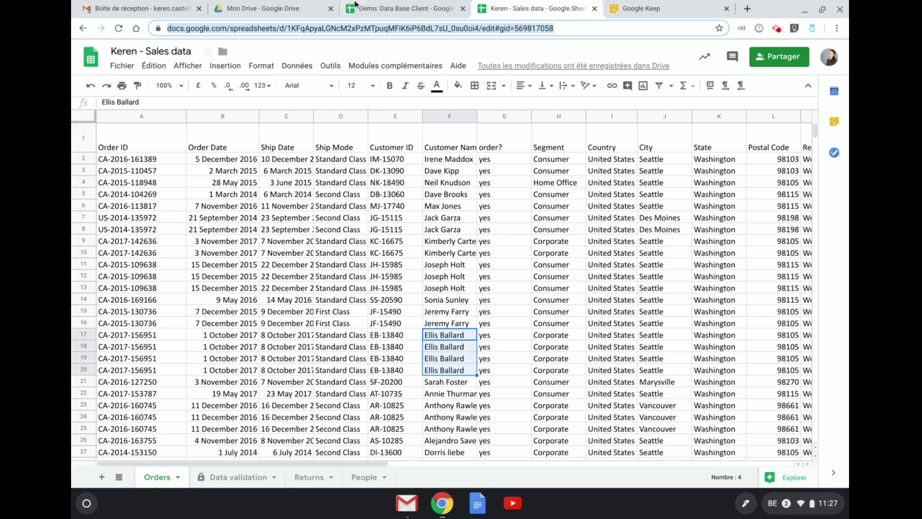
left_click(379, 8)
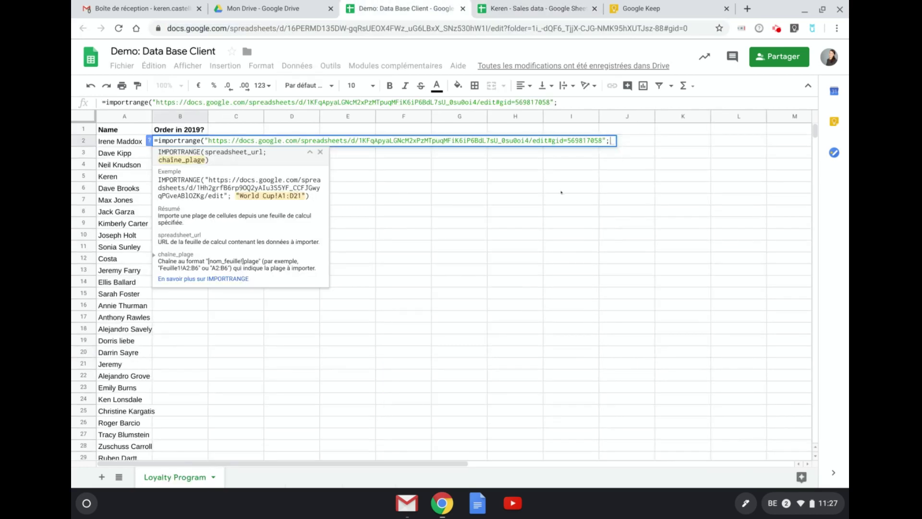
type("\"")
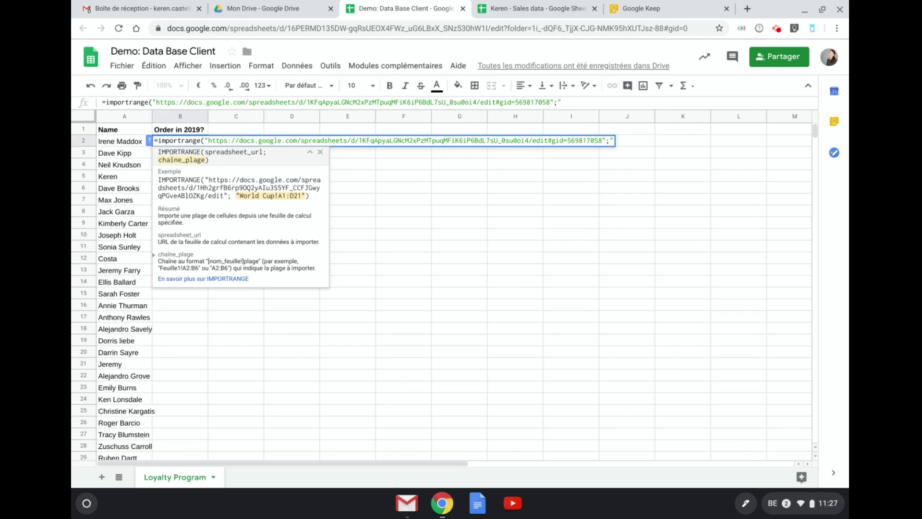
type("Orders")
type("!")
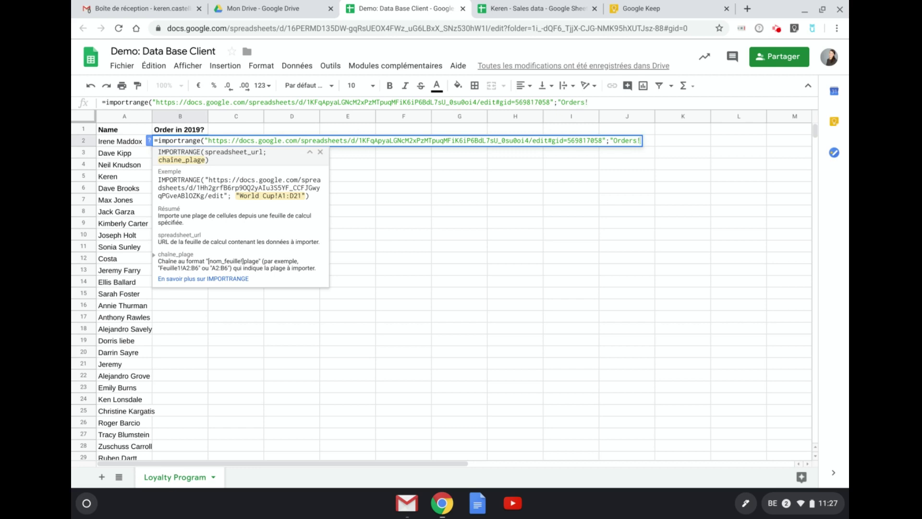
type("A1:")
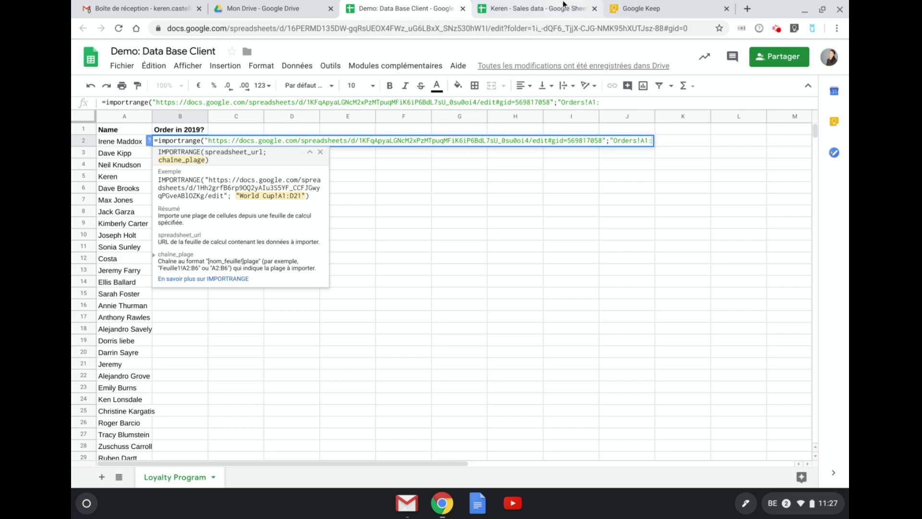
Find the last column and the last filled row of the Orders data in the Sales data spreadsheet
left_click(533, 8)
scroll(473, 285, "right", 10)
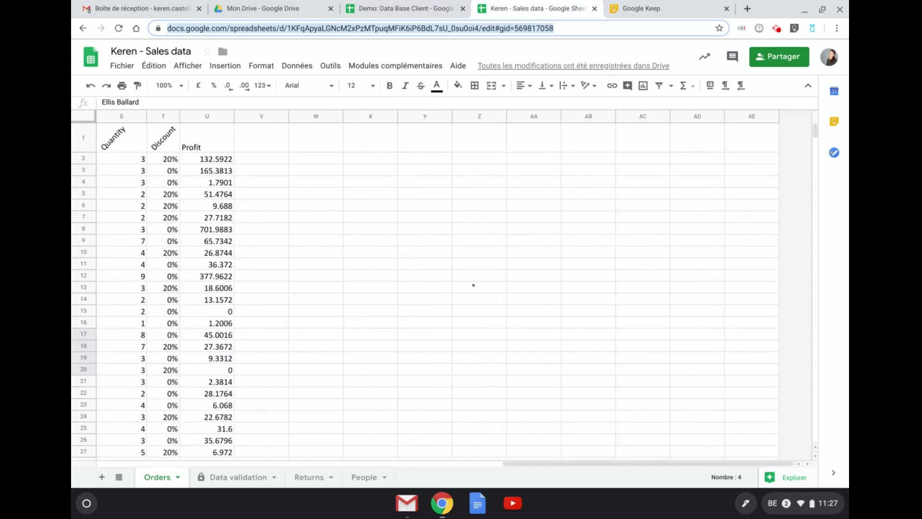
scroll(474, 285, "left", 10)
scroll(473, 284, "down", 20)
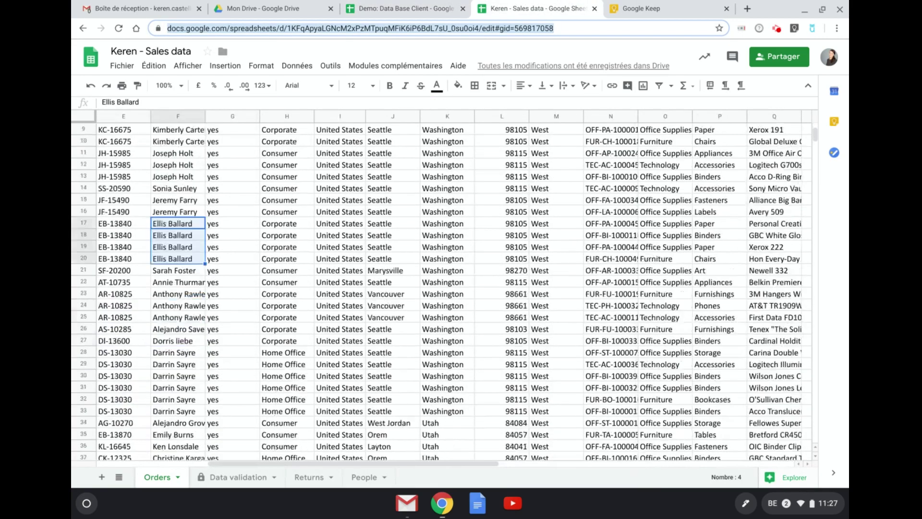
scroll(473, 285, "down", 20)
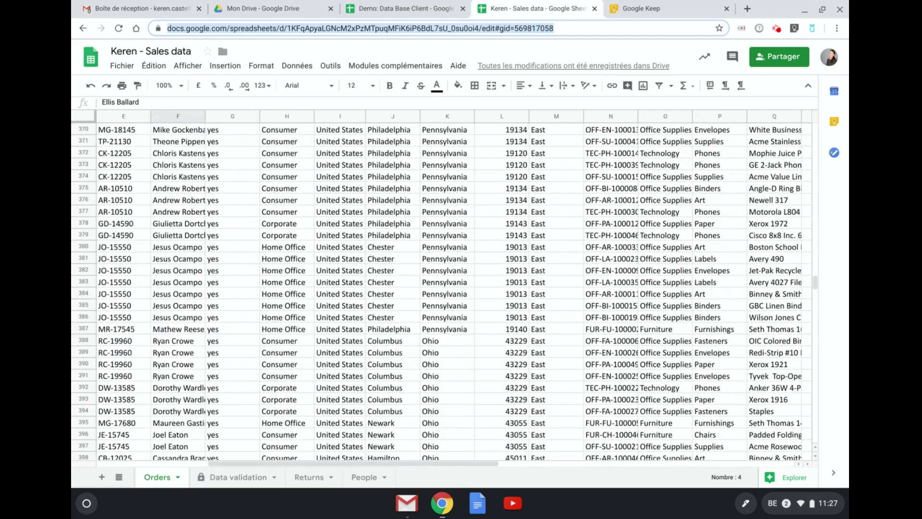
left_click(453, 247)
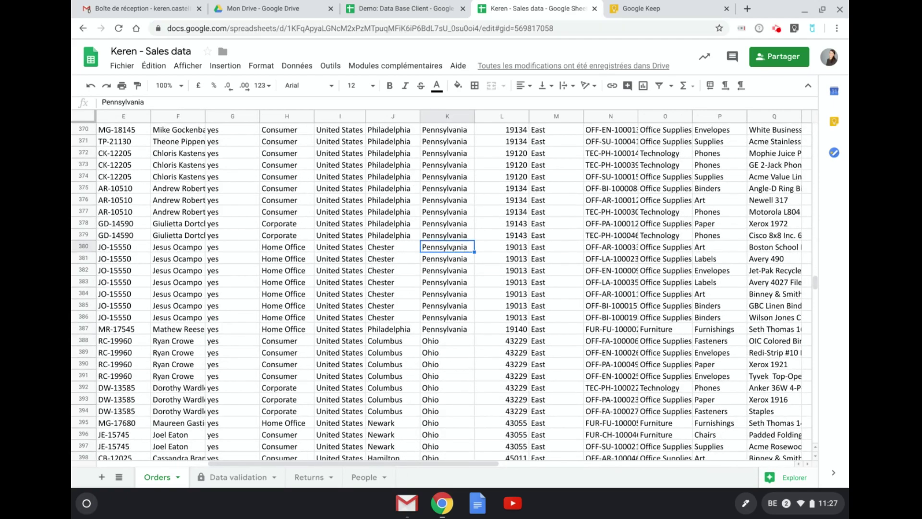
key("ctrl+shift+Down")
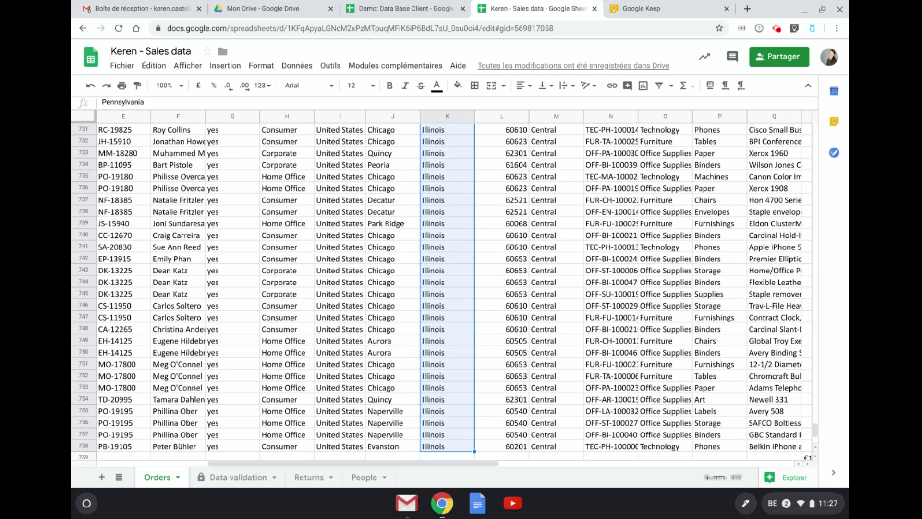
Back in the Demo: Data Base Client spreadsheet, end the importrange range at U758, close the formula and enter it in B2
left_click(403, 8)
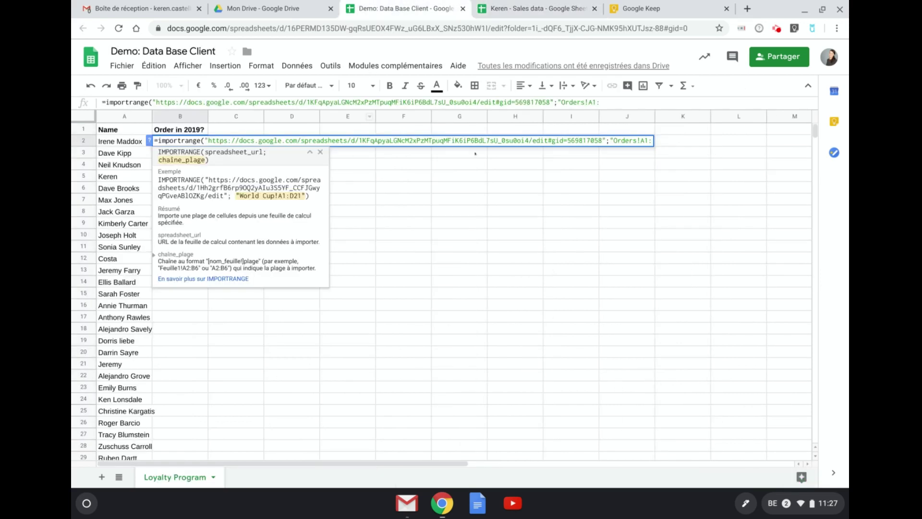
type("U758")
type("\")")
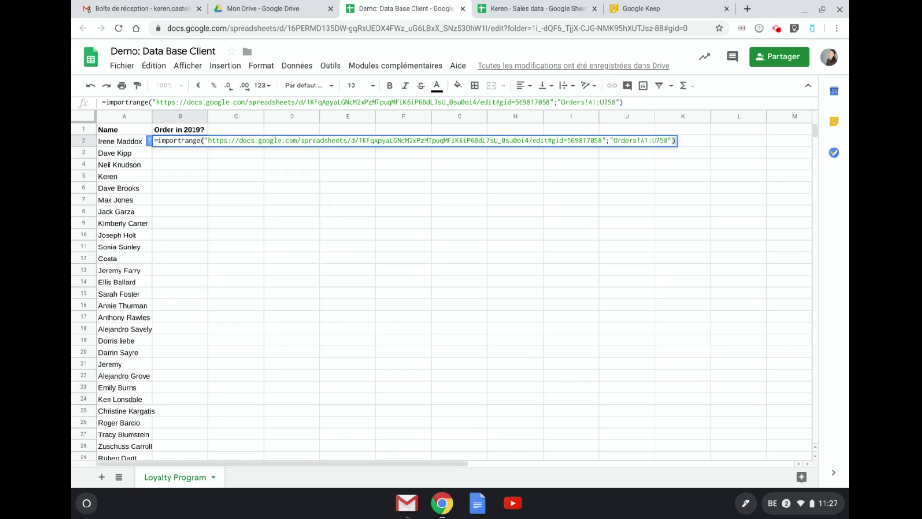
key("Return")
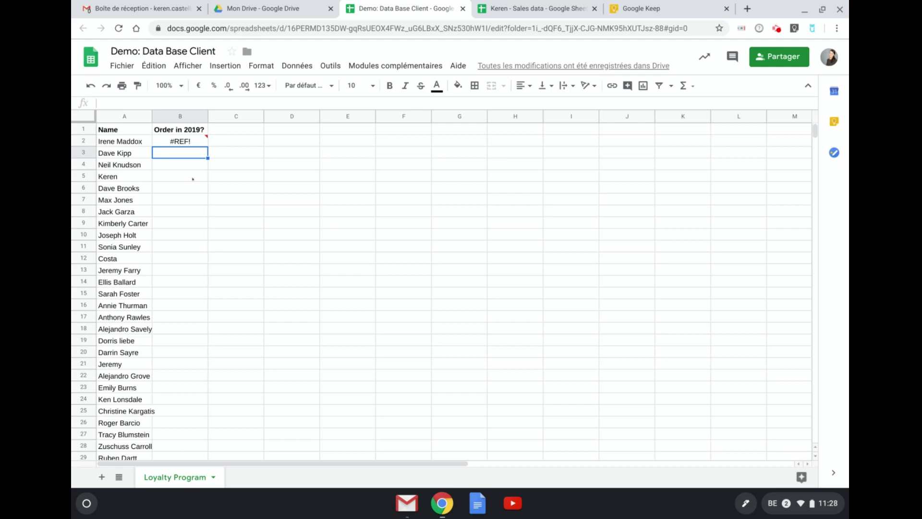
Allow B2's importrange formula to access the Sales data spreadsheet and look across the imported columns
left_click(197, 140)
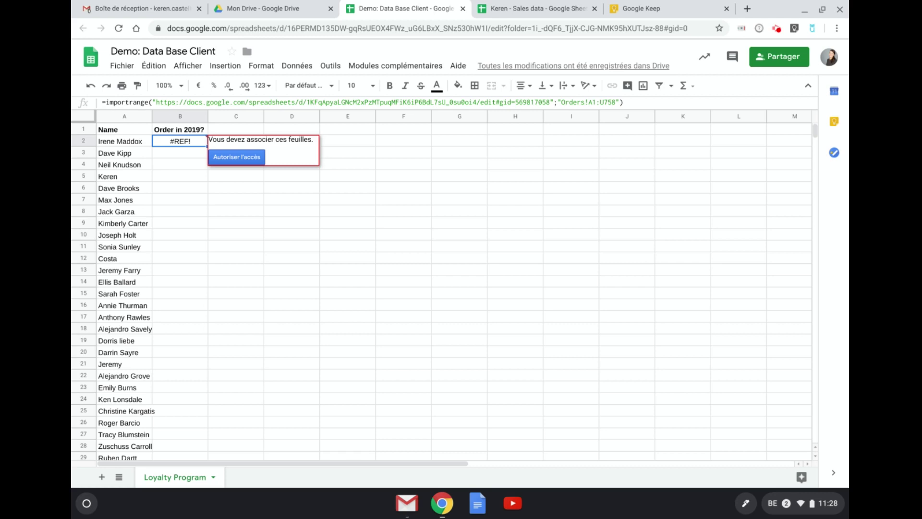
left_click(243, 156)
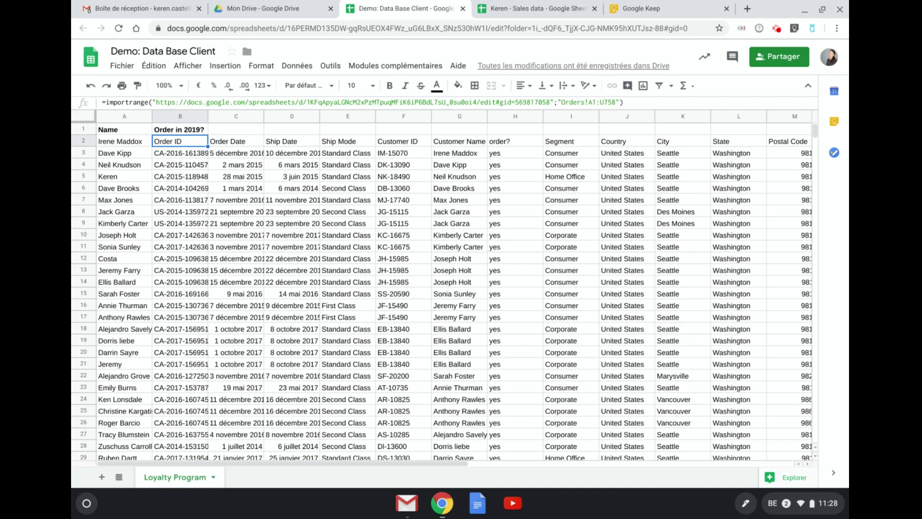
scroll(168, 152, "right", 10)
scroll(168, 152, "left", 10)
Insert vlookup(A2; before importrange in B2's formula so that the imported range becomes the lookup's second argument
left_click(104, 102)
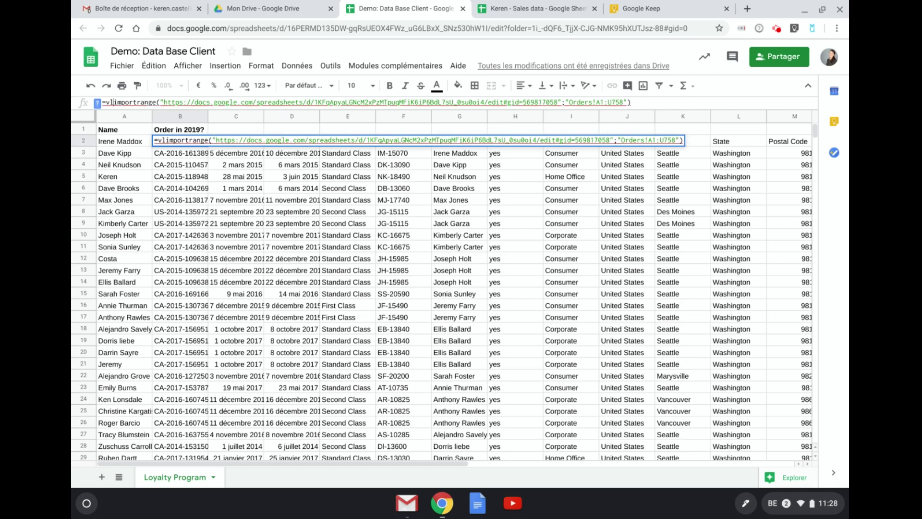
type("vlookup")
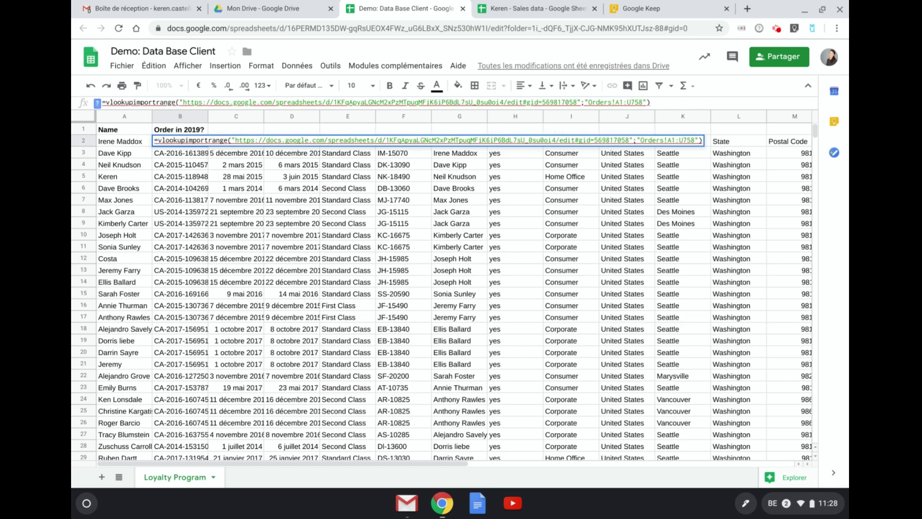
type("(")
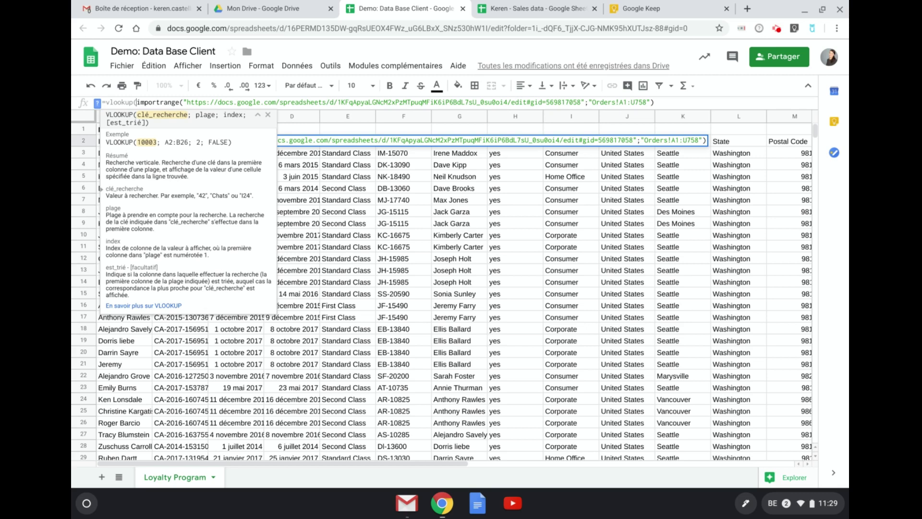
type("A")
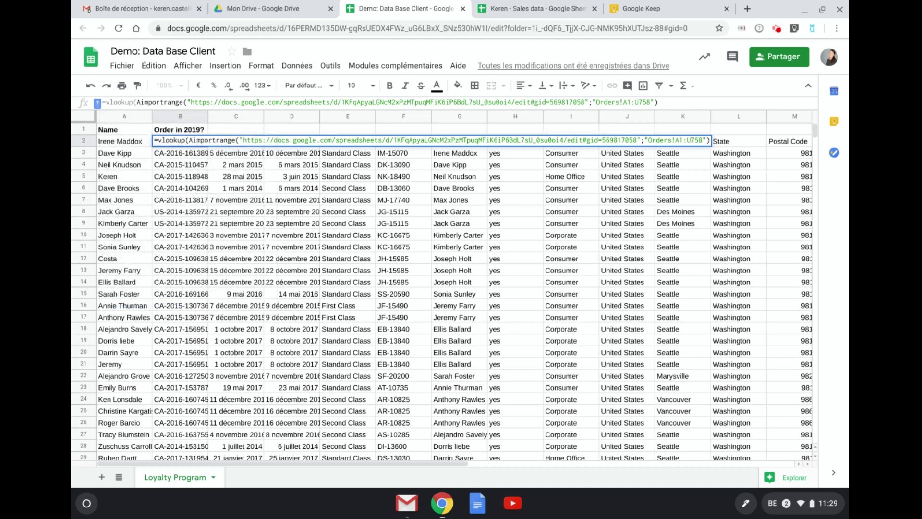
type("2")
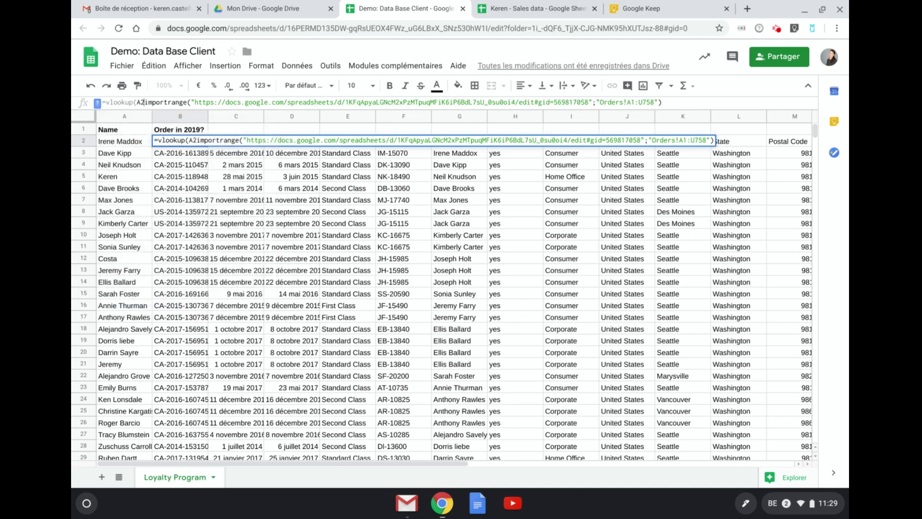
type(",")
key("BackSpace")
type(";")
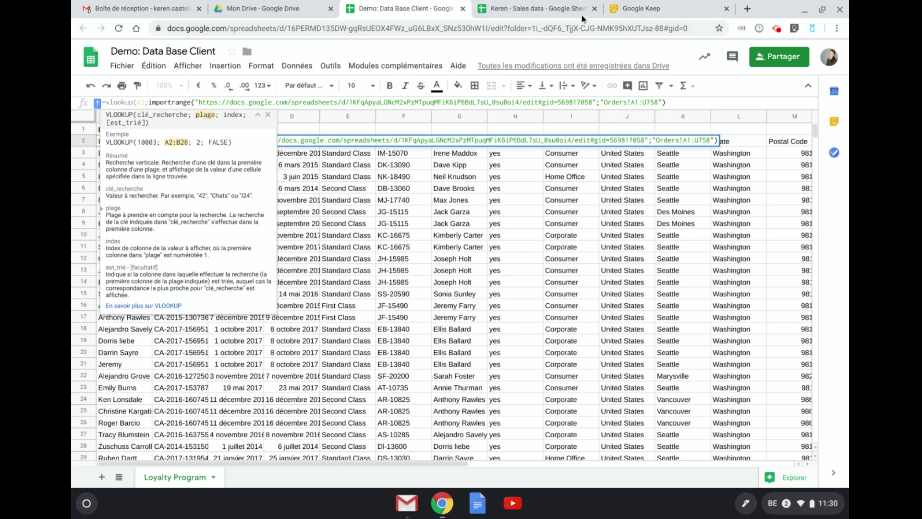
In the Sales data Orders sheet, identify the column letters of Customer Name and "order?" for the lookup range
left_click(567, 10)
scroll(187, 284, "up", 20)
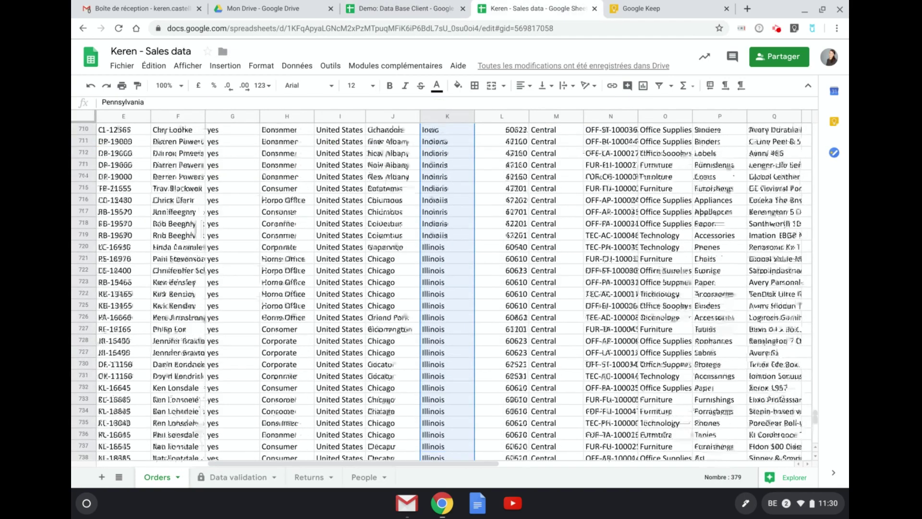
scroll(187, 284, "up", 20)
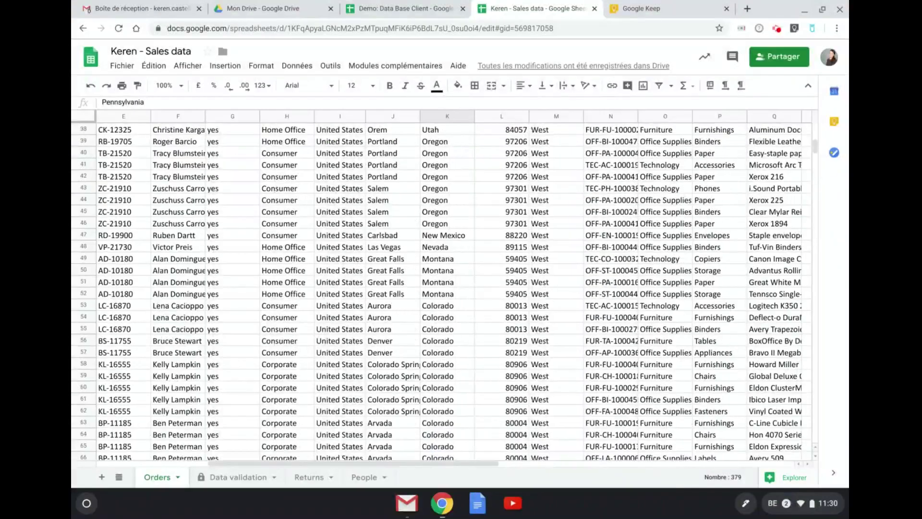
scroll(430, 287, "up", 5)
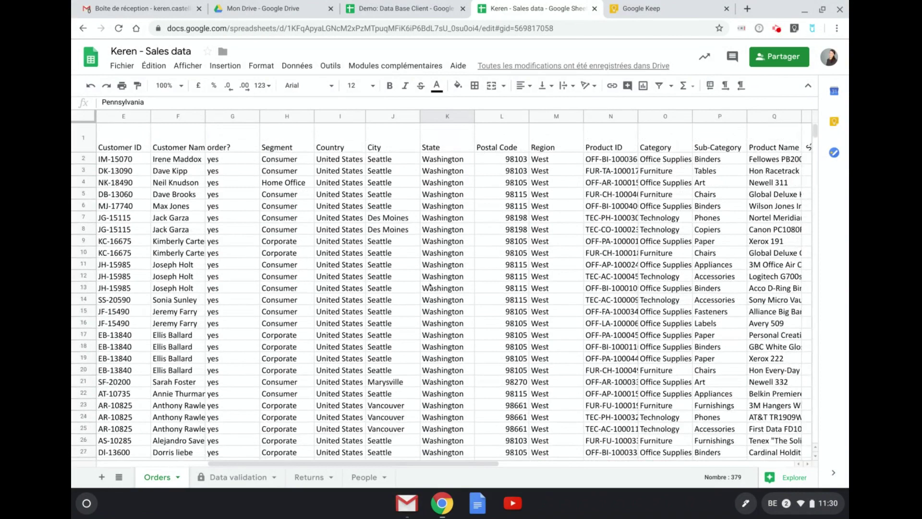
scroll(430, 287, "left", 5)
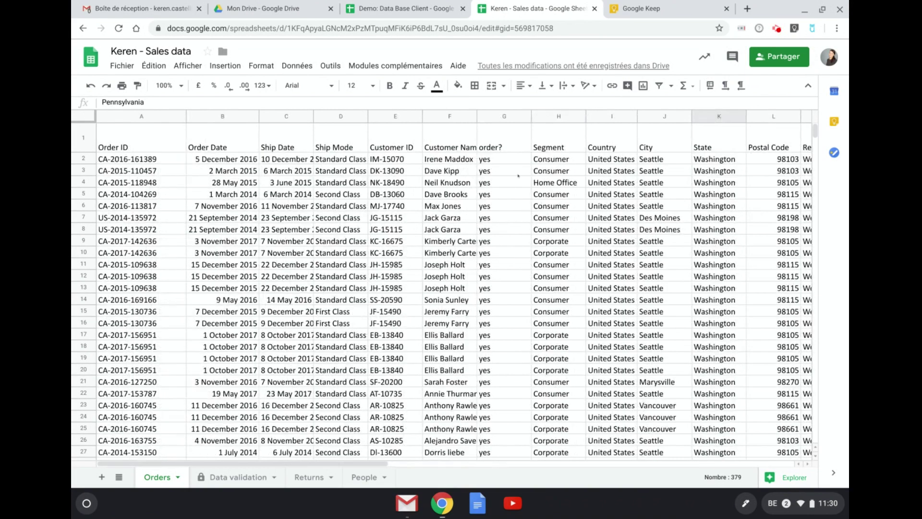
left_click(441, 116)
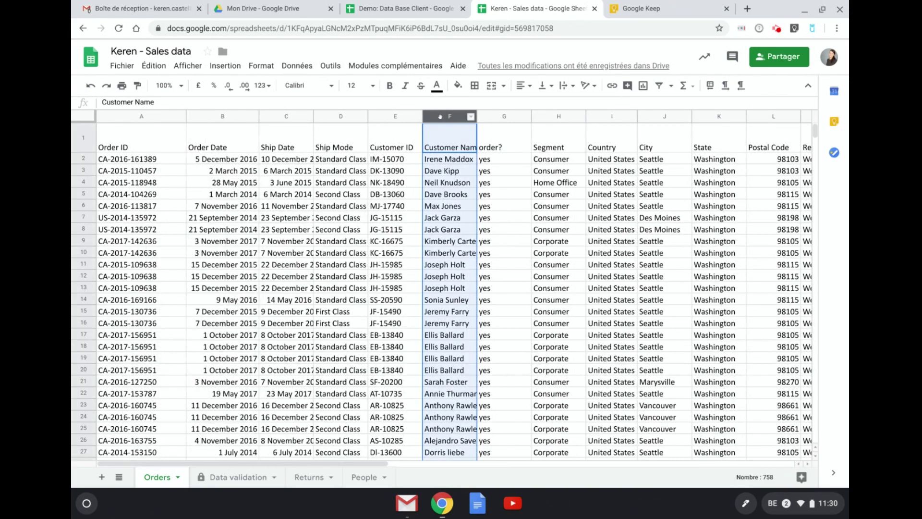
mouse_move(441, 117)
left_mouse_down()
mouse_move(493, 124)
mouse_move(447, 124)
left_mouse_up()
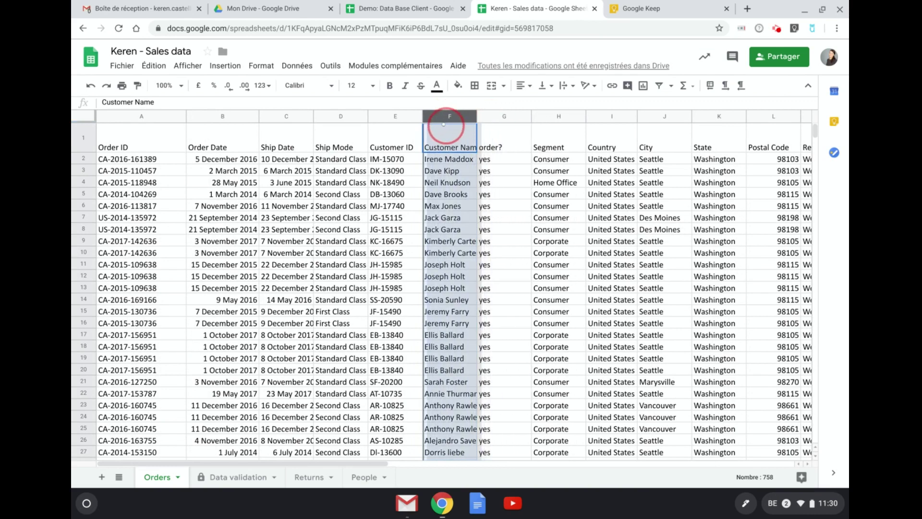
left_click(503, 140)
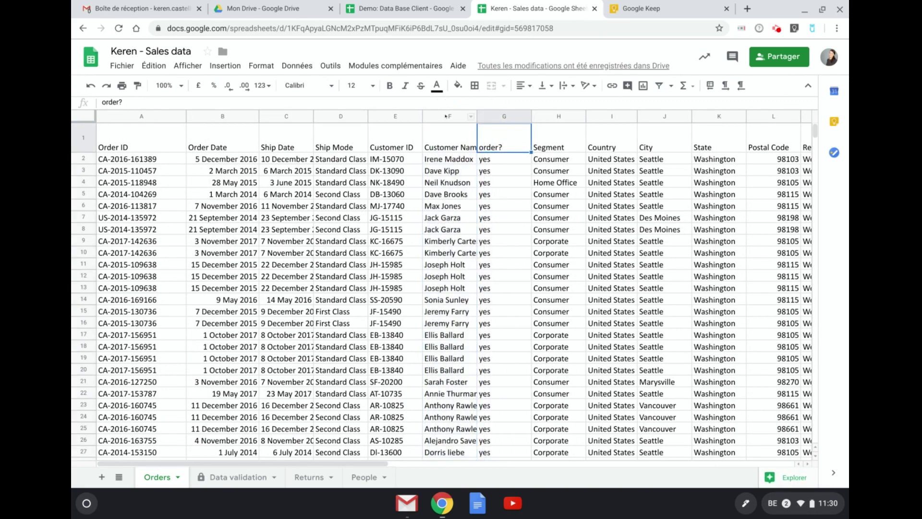
left_click_drag(450, 117, 498, 115)
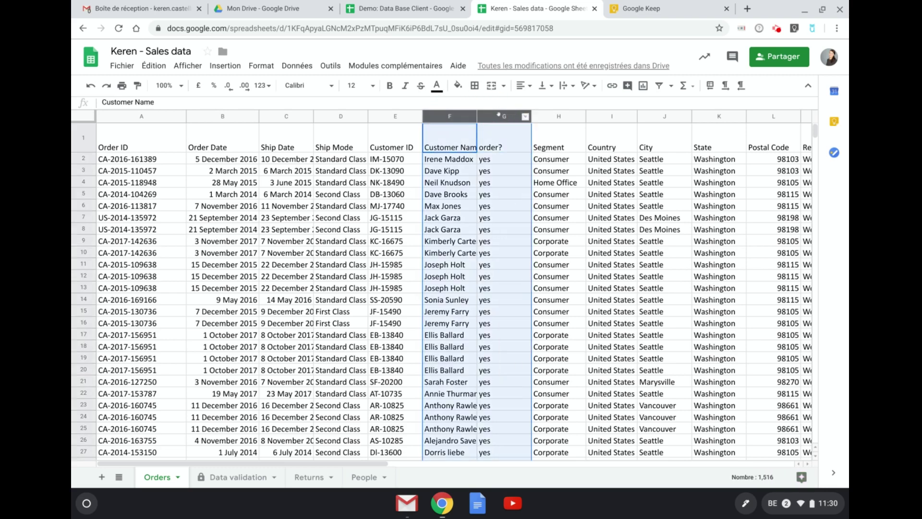
In the client database's B2 formula, change the importrange range to "Orders!F1:G758"
left_click(399, 8)
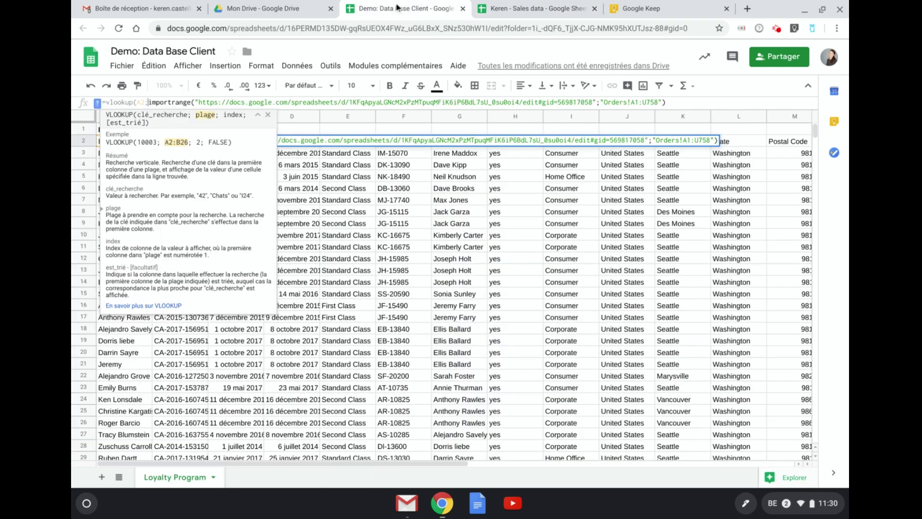
left_click(685, 140)
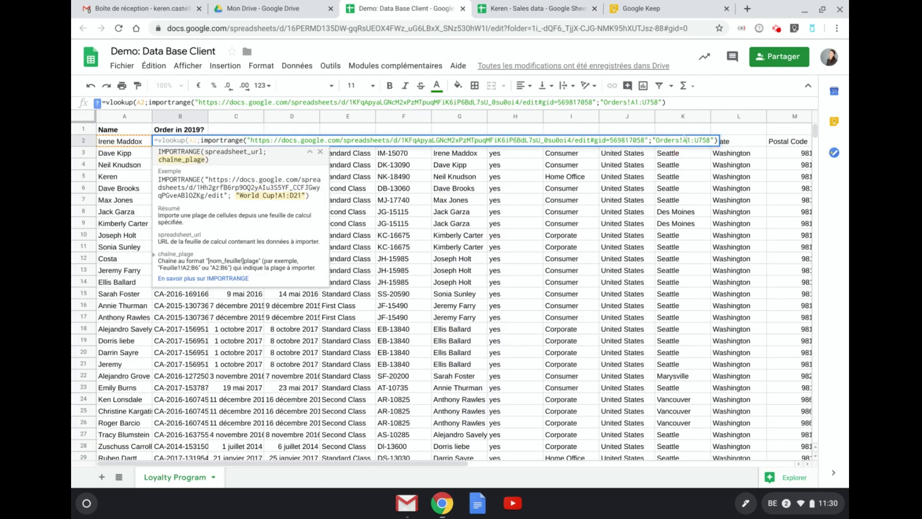
key("BackSpace")
type("F")
key("BackSpace")
type("G")
Finish the vlookup in B2 with column index 2 and False as the sort argument, and enter the formula
key("Right")
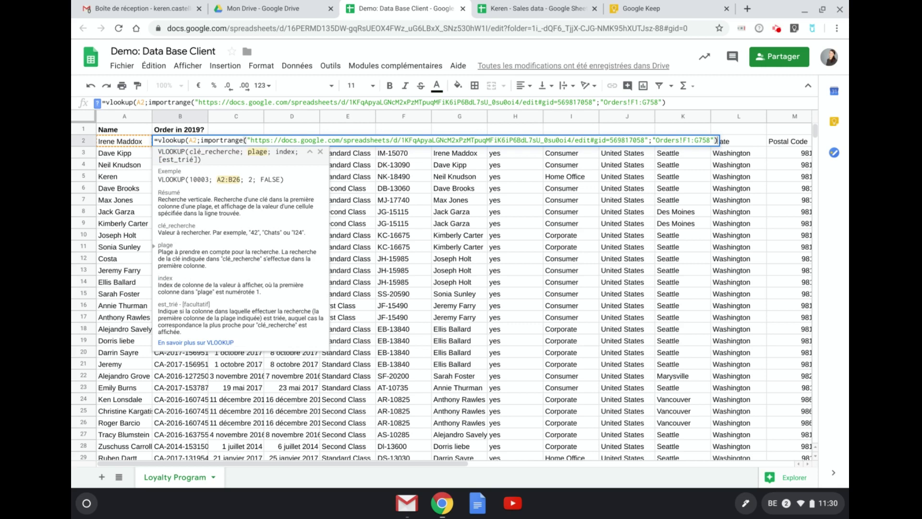
type(";")
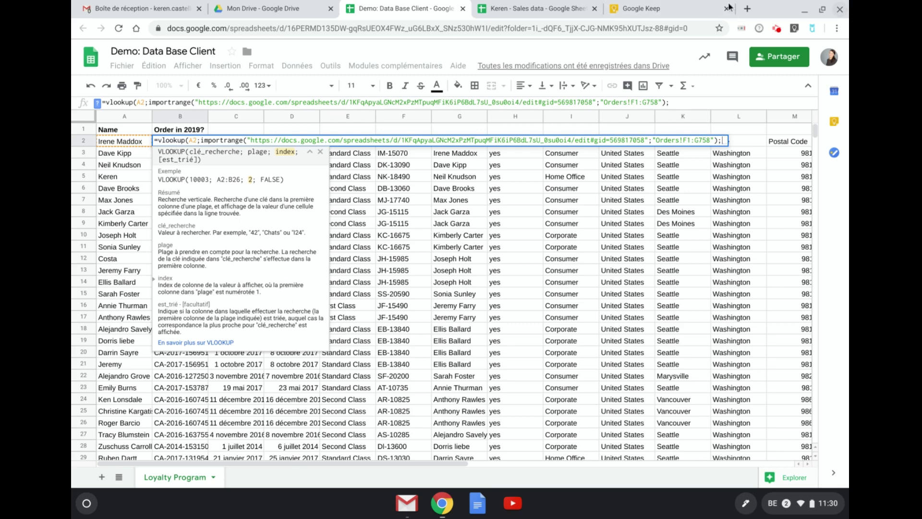
left_click(534, 8)
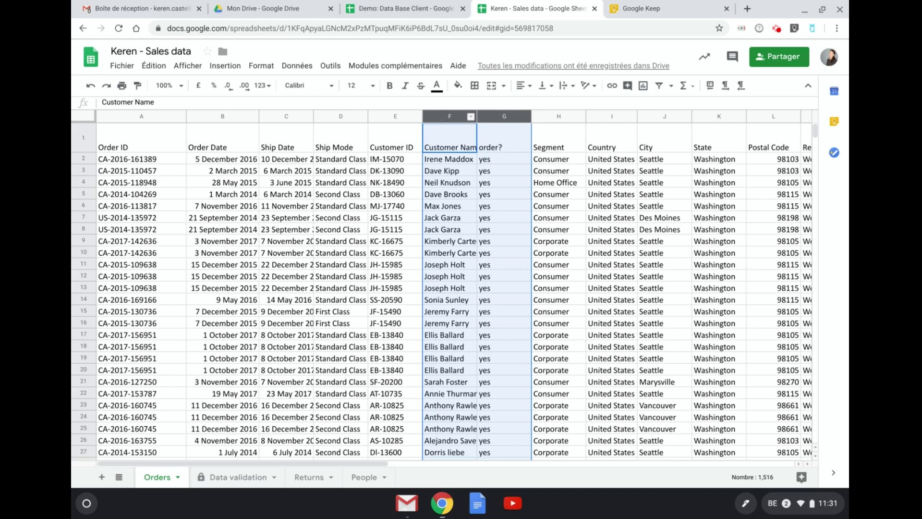
left_click(427, 7)
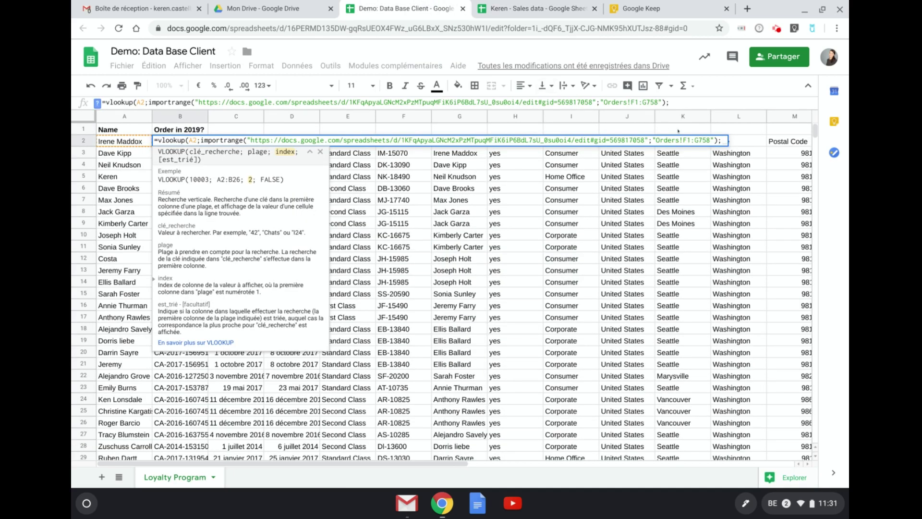
type("2")
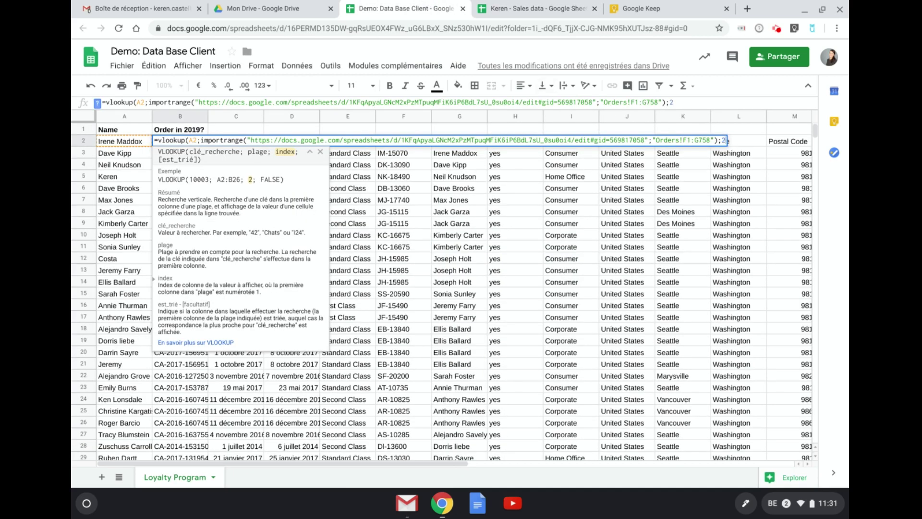
type(";False")
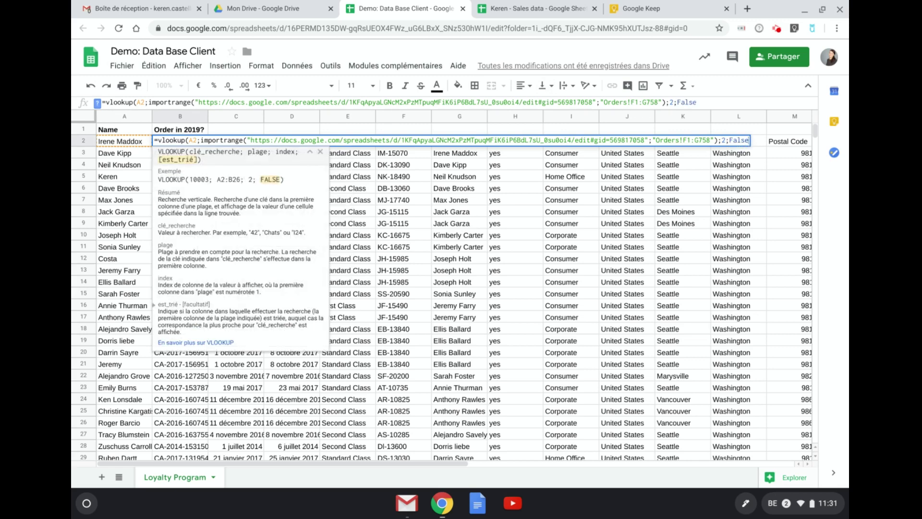
type(")")
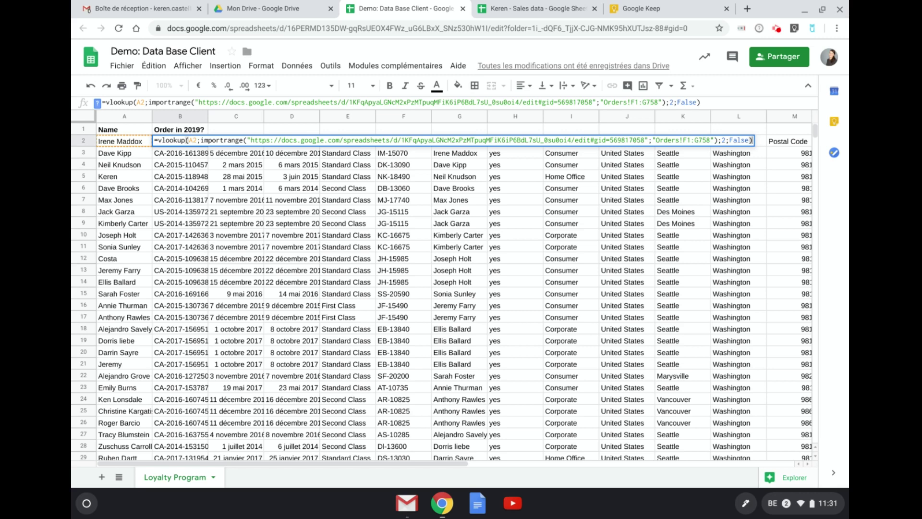
key("Return")
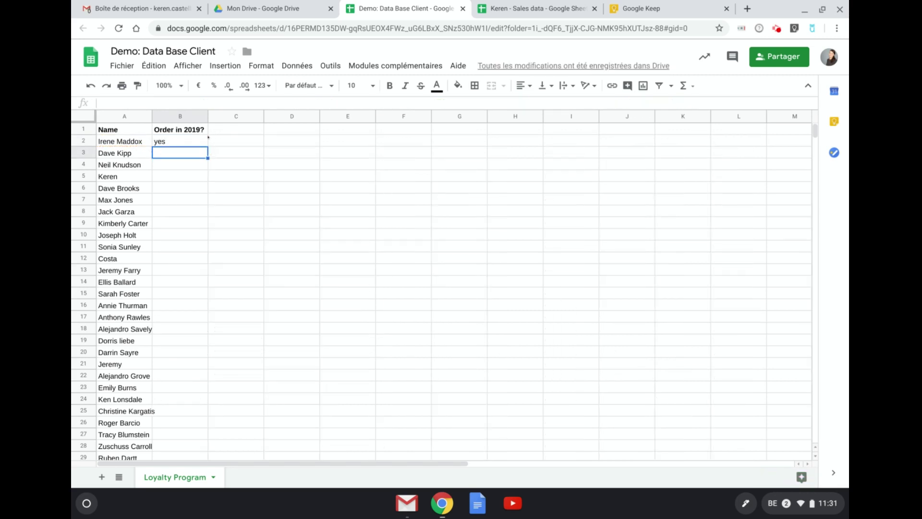
left_click(191, 144)
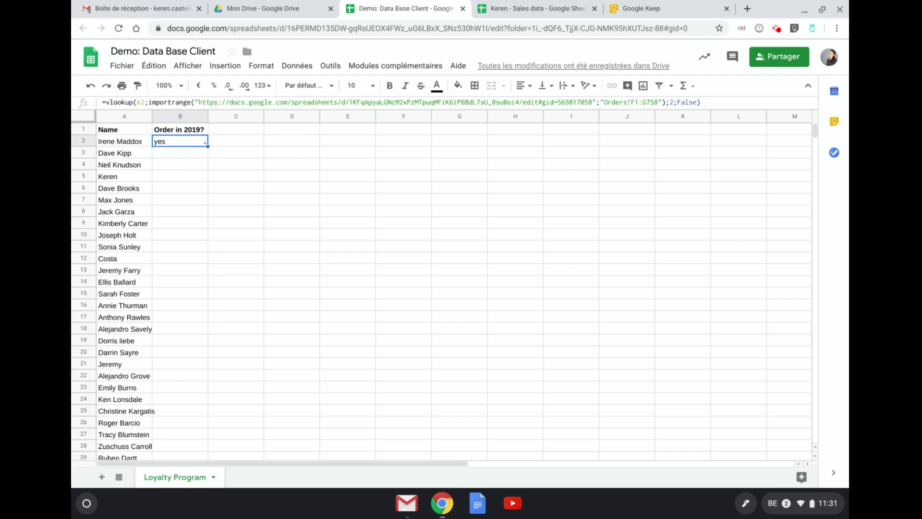
Fill B2's vlookup formula down the "Order in 2019?" column for every customer in the list
double_click(207, 145)
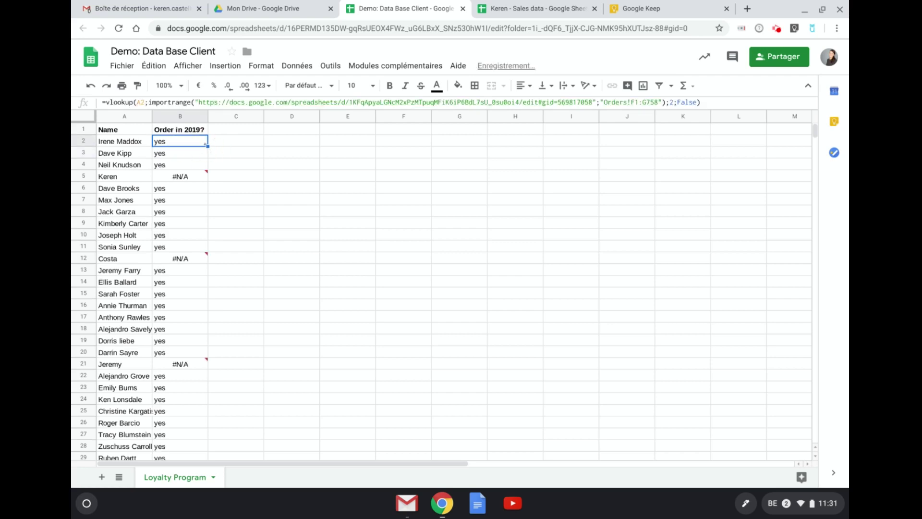
scroll(205, 144, "down", 5)
scroll(206, 144, "up", 5)
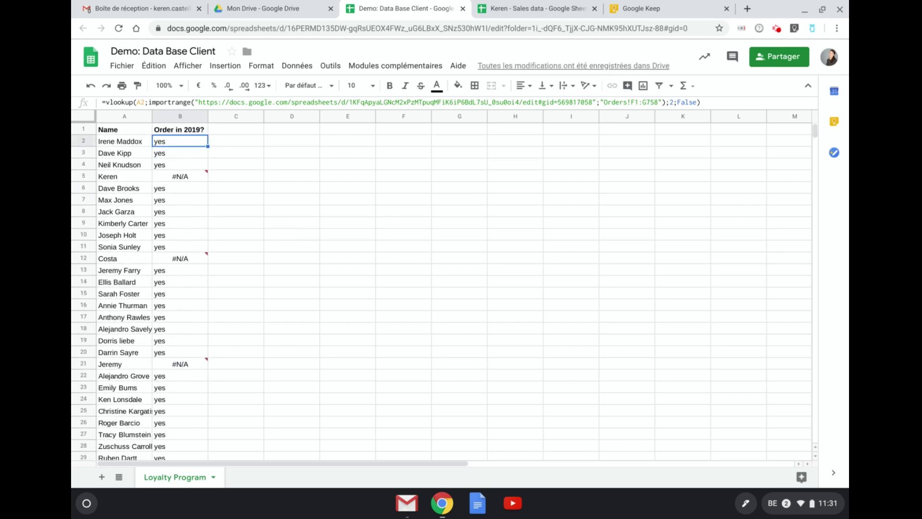
Review the lookup results in rows 5, 12, 21 and further down the client list, and compare them with the Sales data Orders sheet
left_click(80, 176)
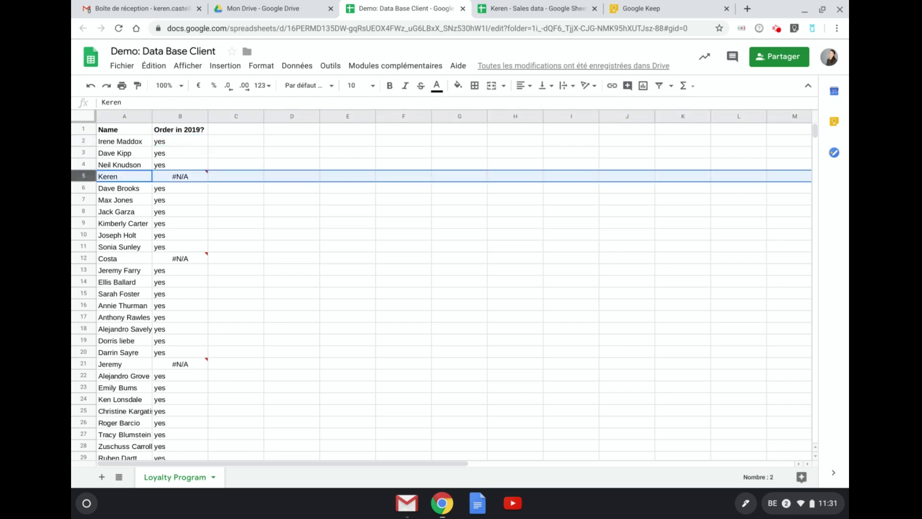
left_click(84, 258)
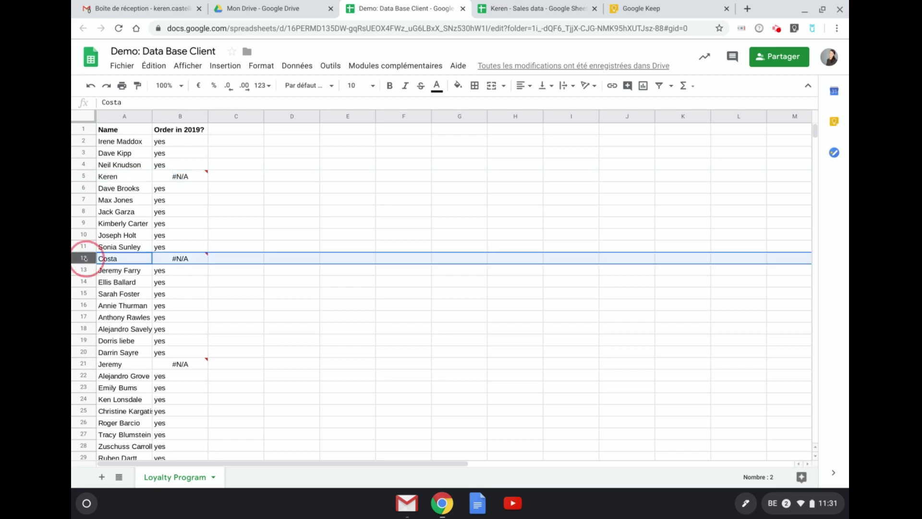
left_click(83, 364)
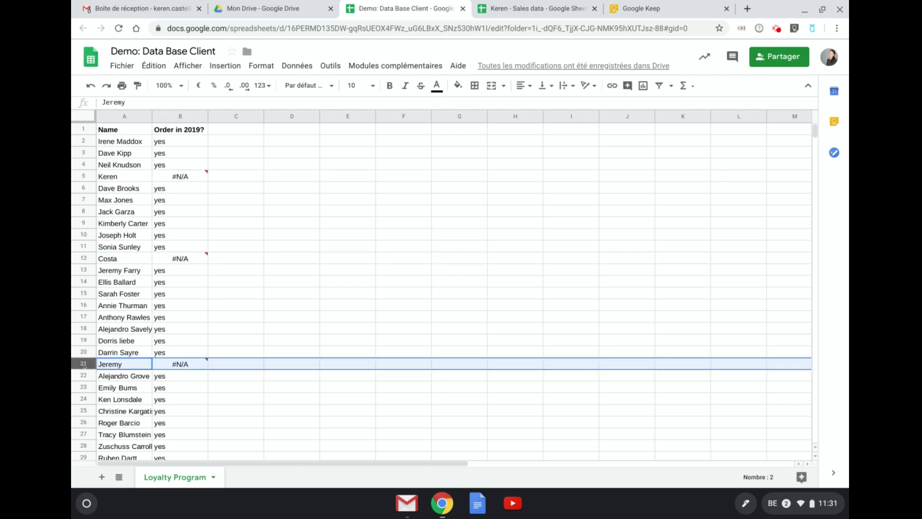
scroll(83, 365, "down", 15)
scroll(442, 288, "down", 20)
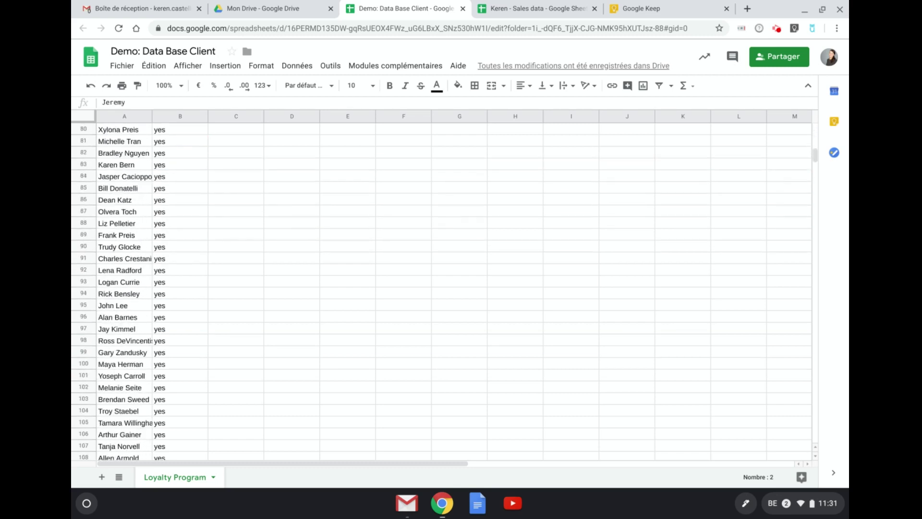
scroll(442, 289, "down", 17)
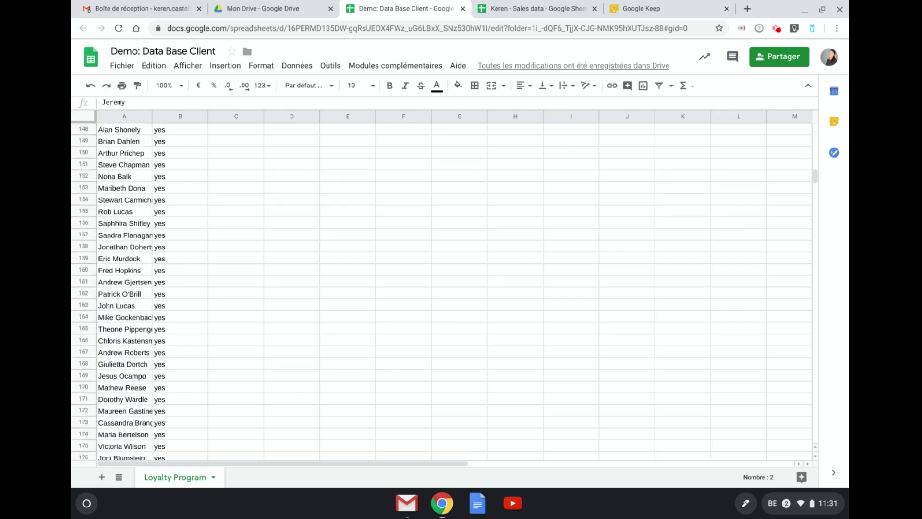
scroll(442, 288, "down", 8)
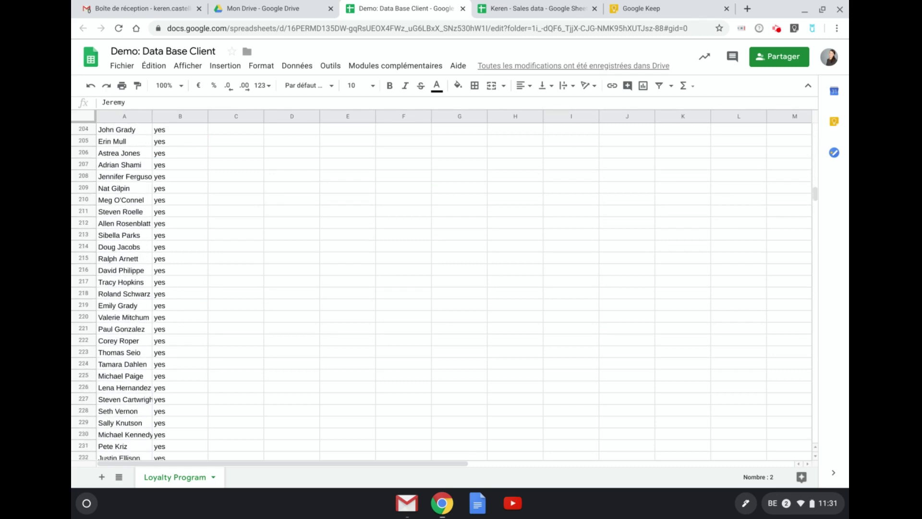
left_click(129, 341)
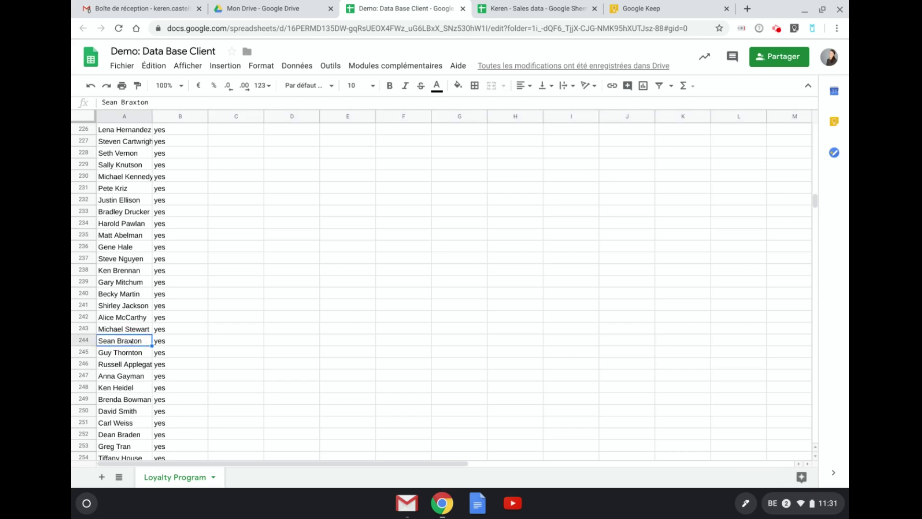
scroll(140, 341, "up", 20)
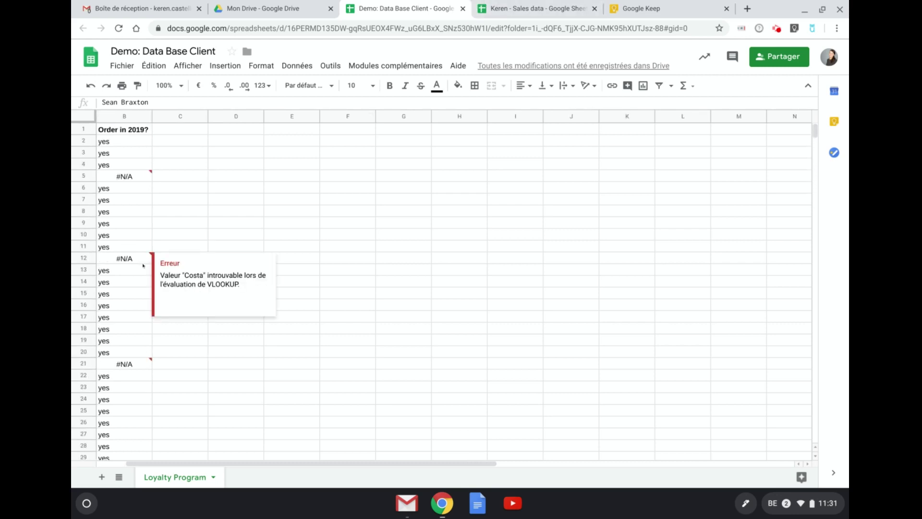
left_click(561, 7)
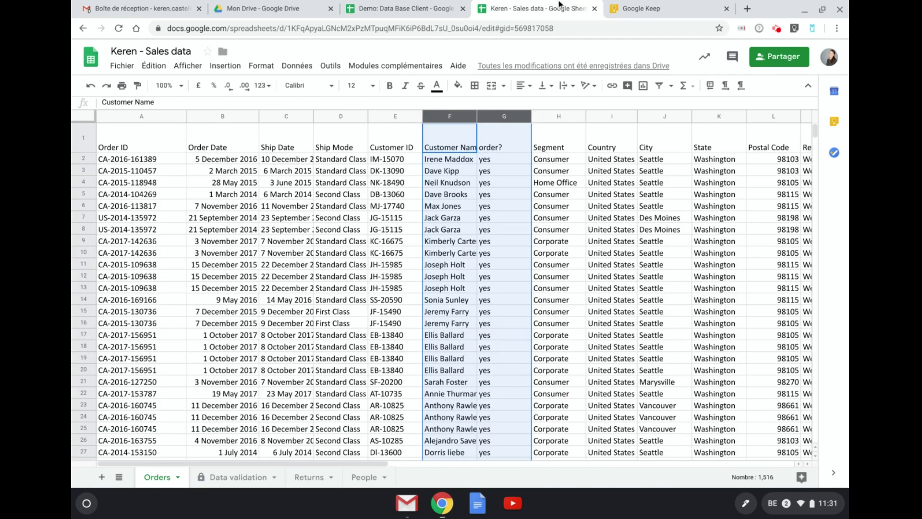
left_click(404, 8)
left_click(531, 196)
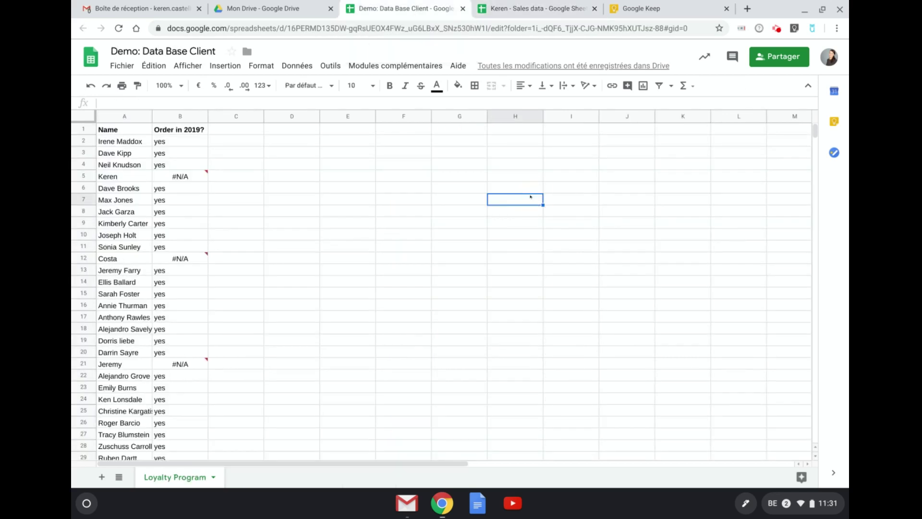